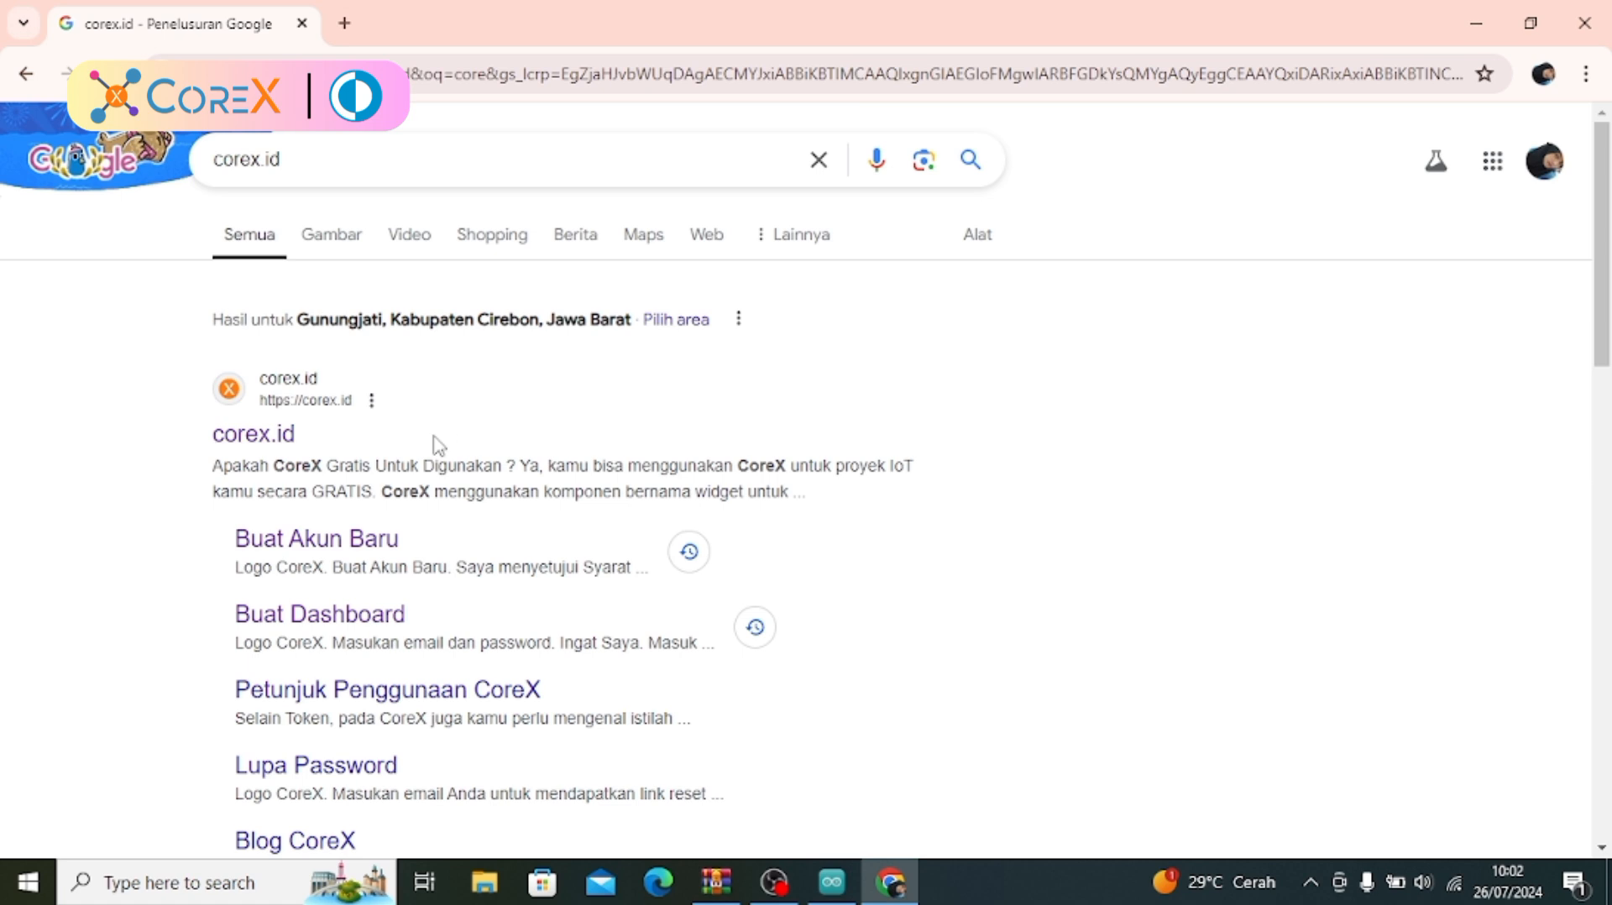
Open the corex.id website from the search results and log in to the existing account
left_click(280, 449)
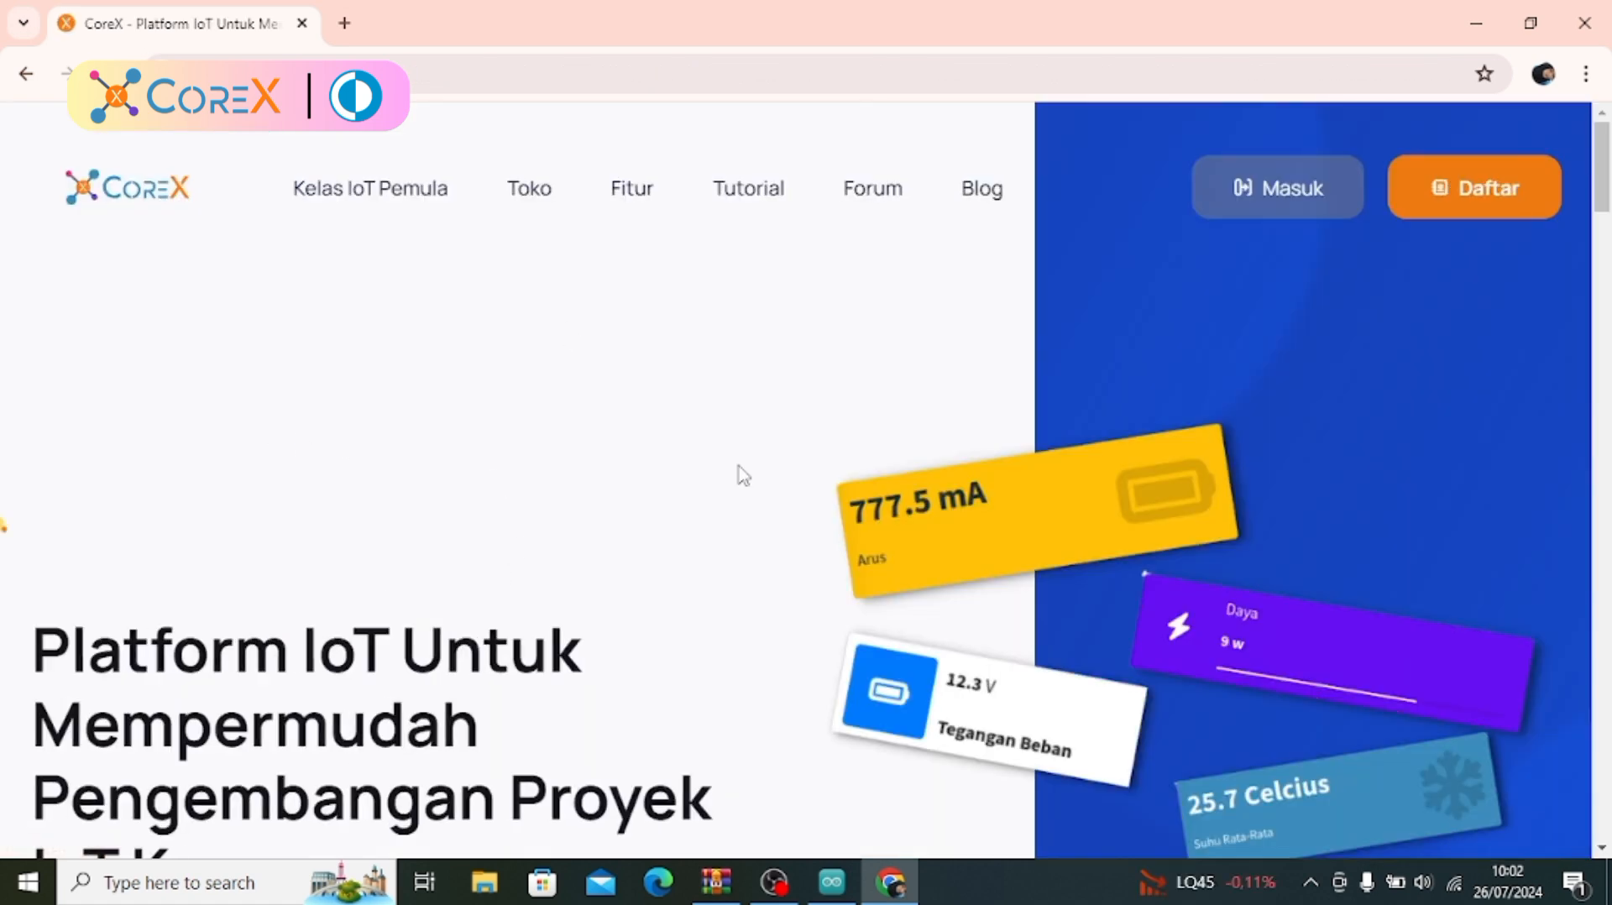
left_click(1475, 189)
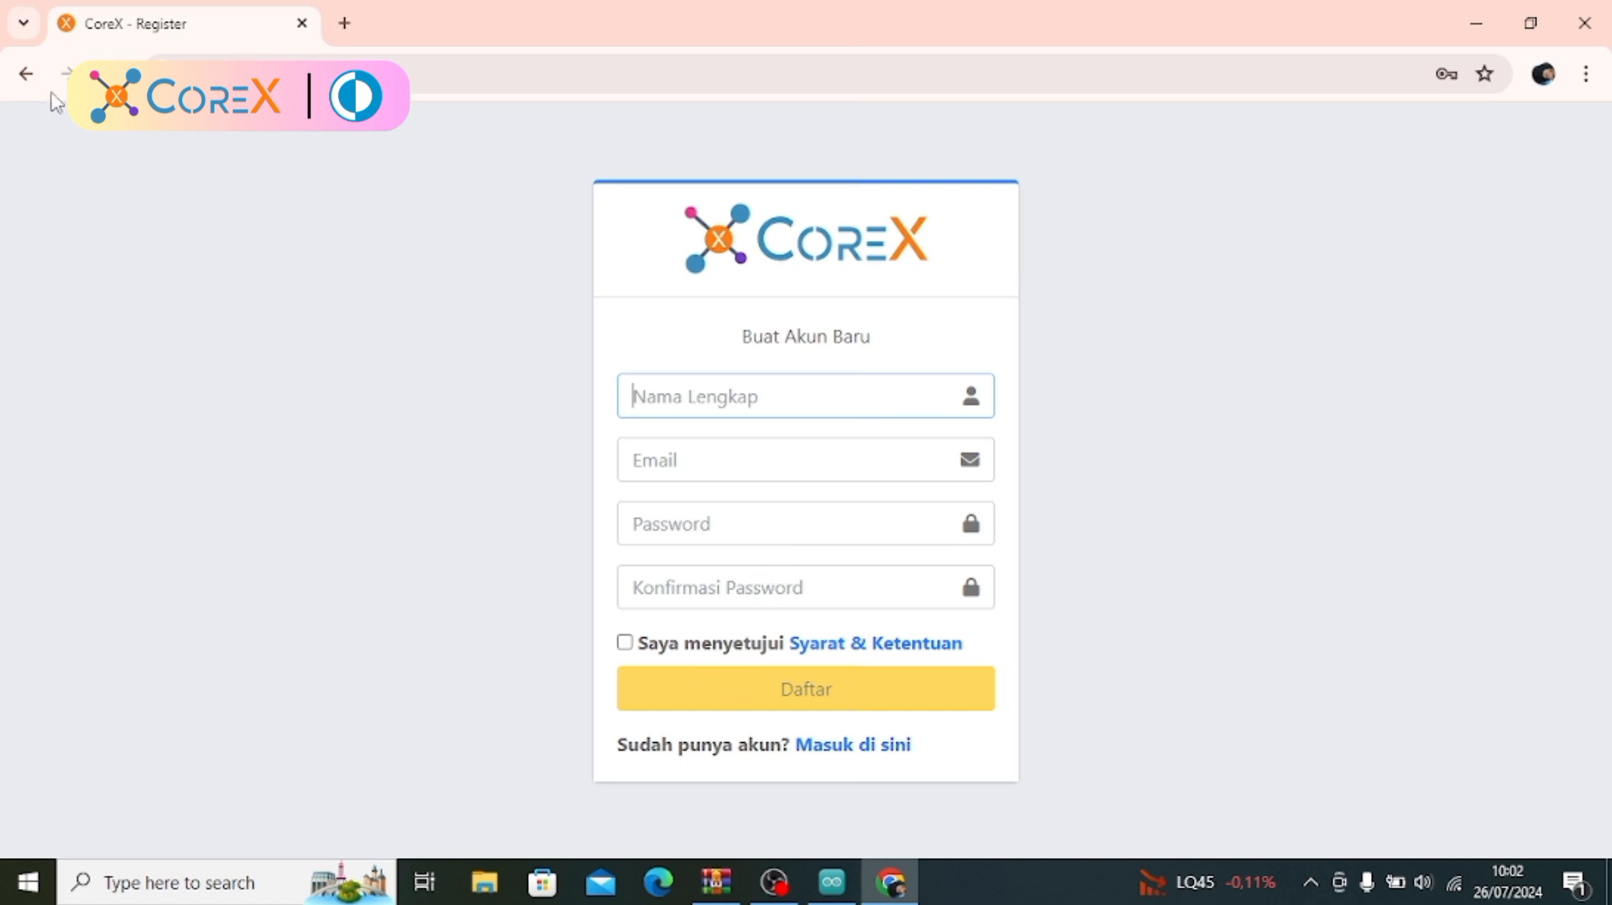
left_click(25, 74)
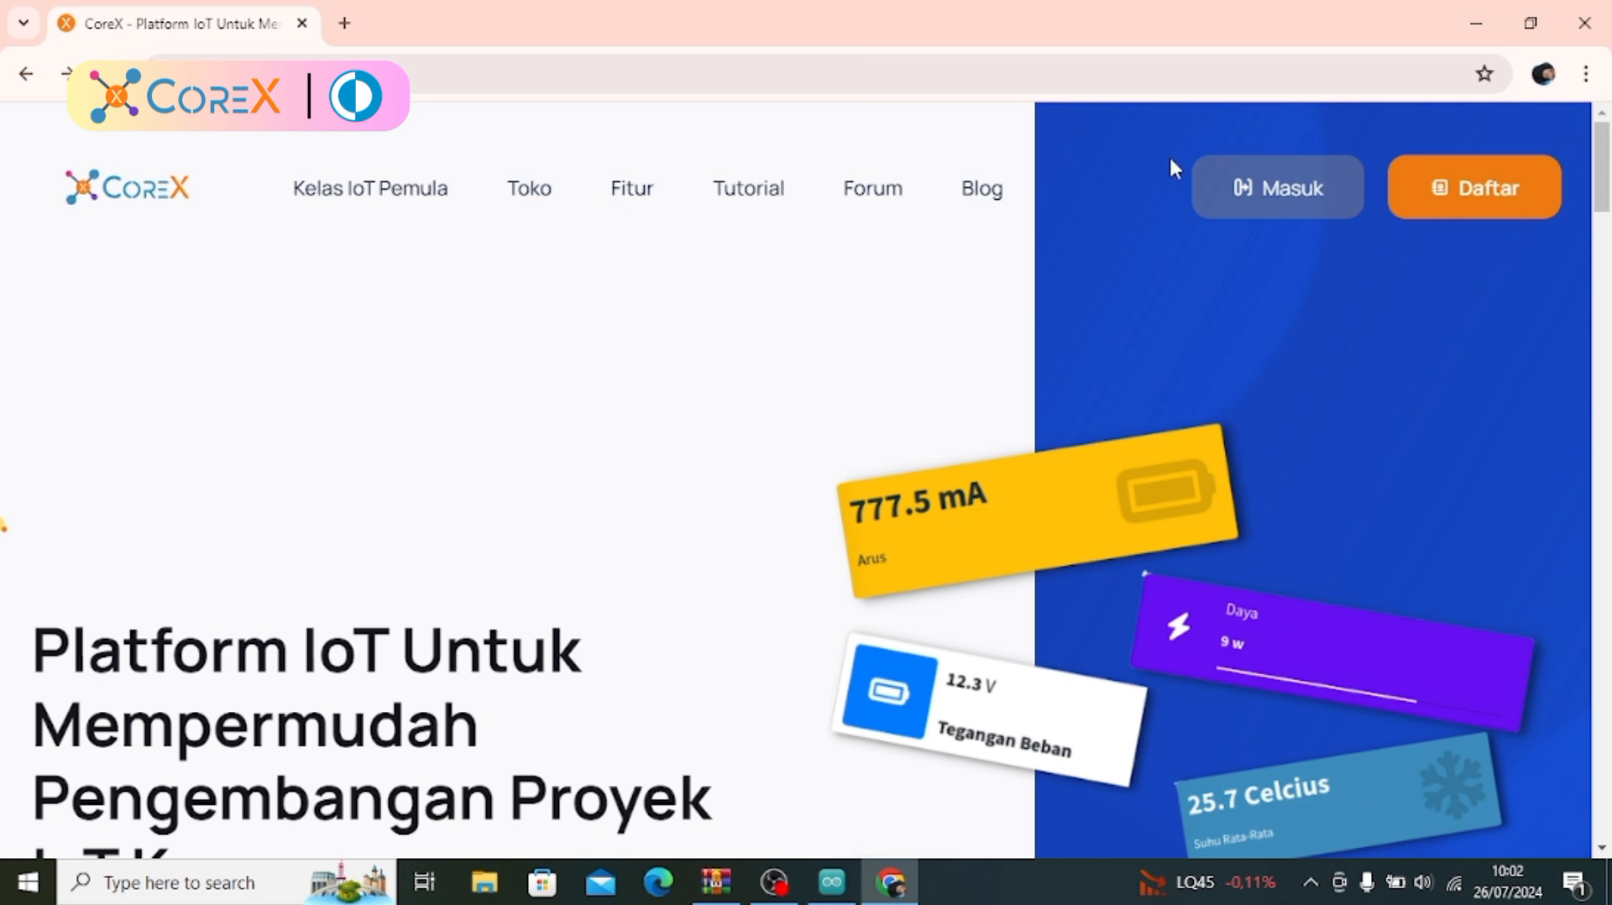
left_click(1266, 191)
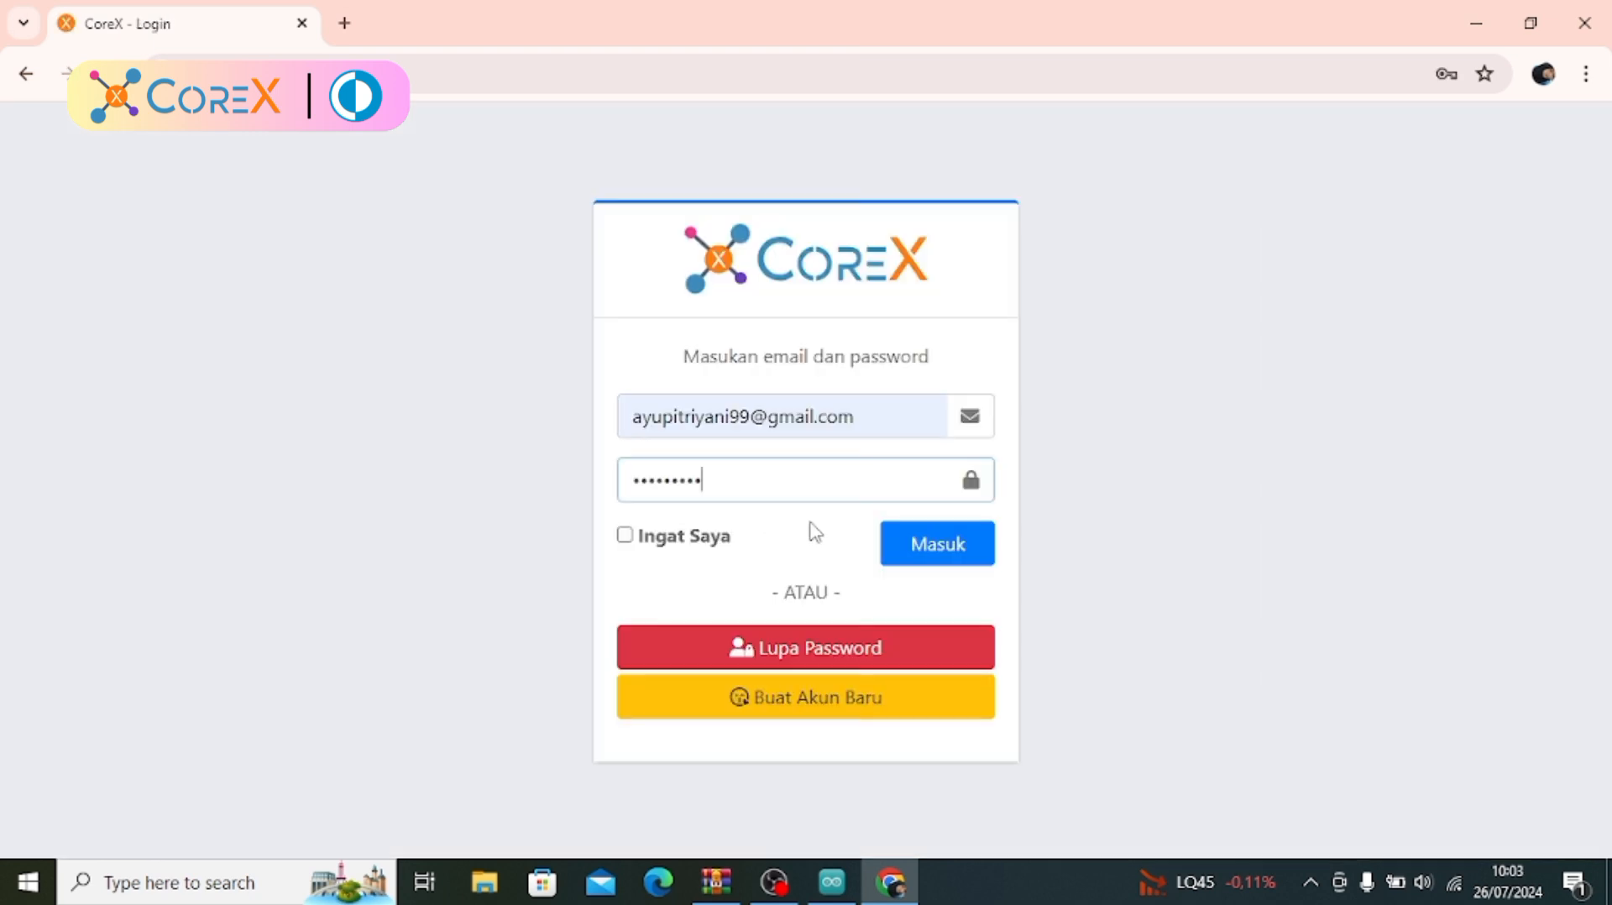
left_click(912, 555)
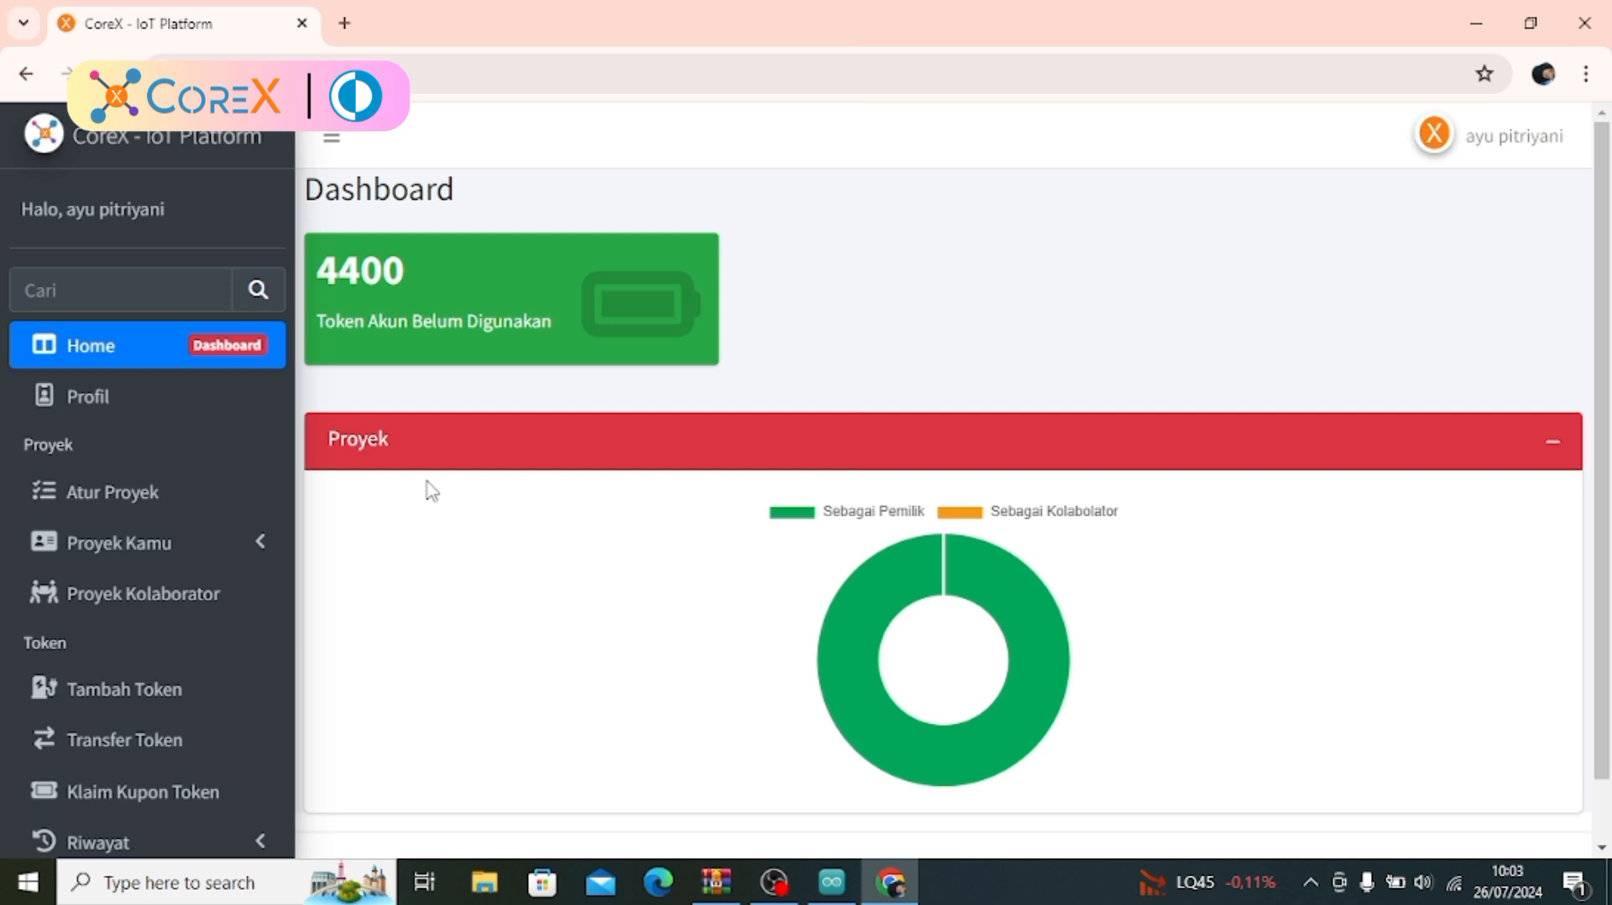
Start a new project in the project management page and name it menampilkannilaiLDR_
left_click(233, 495)
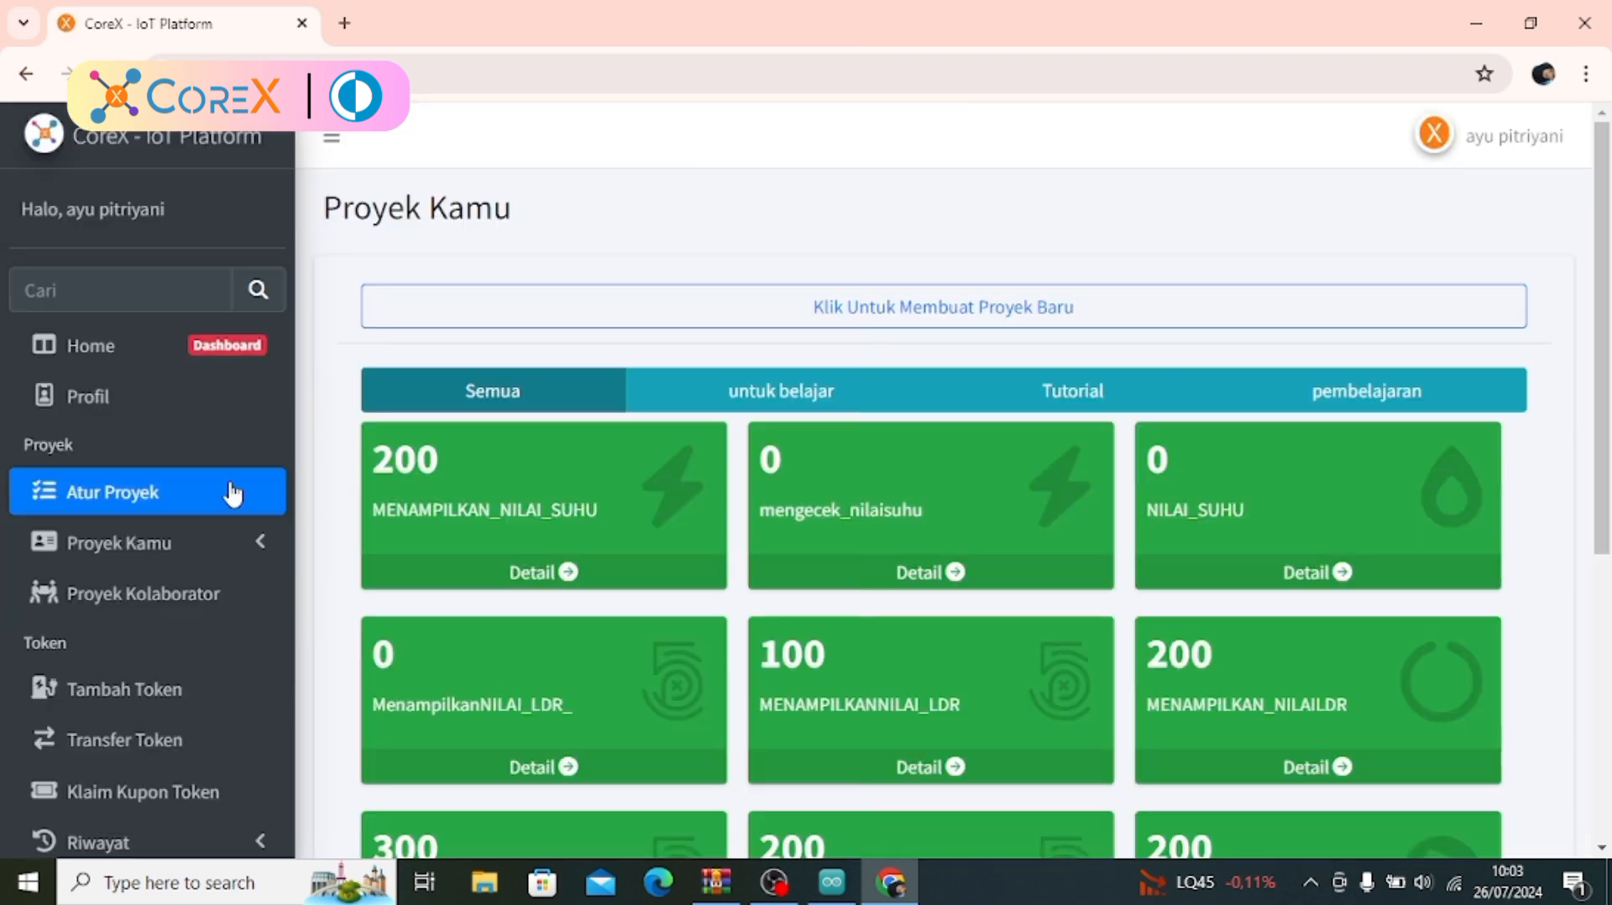
left_click(916, 313)
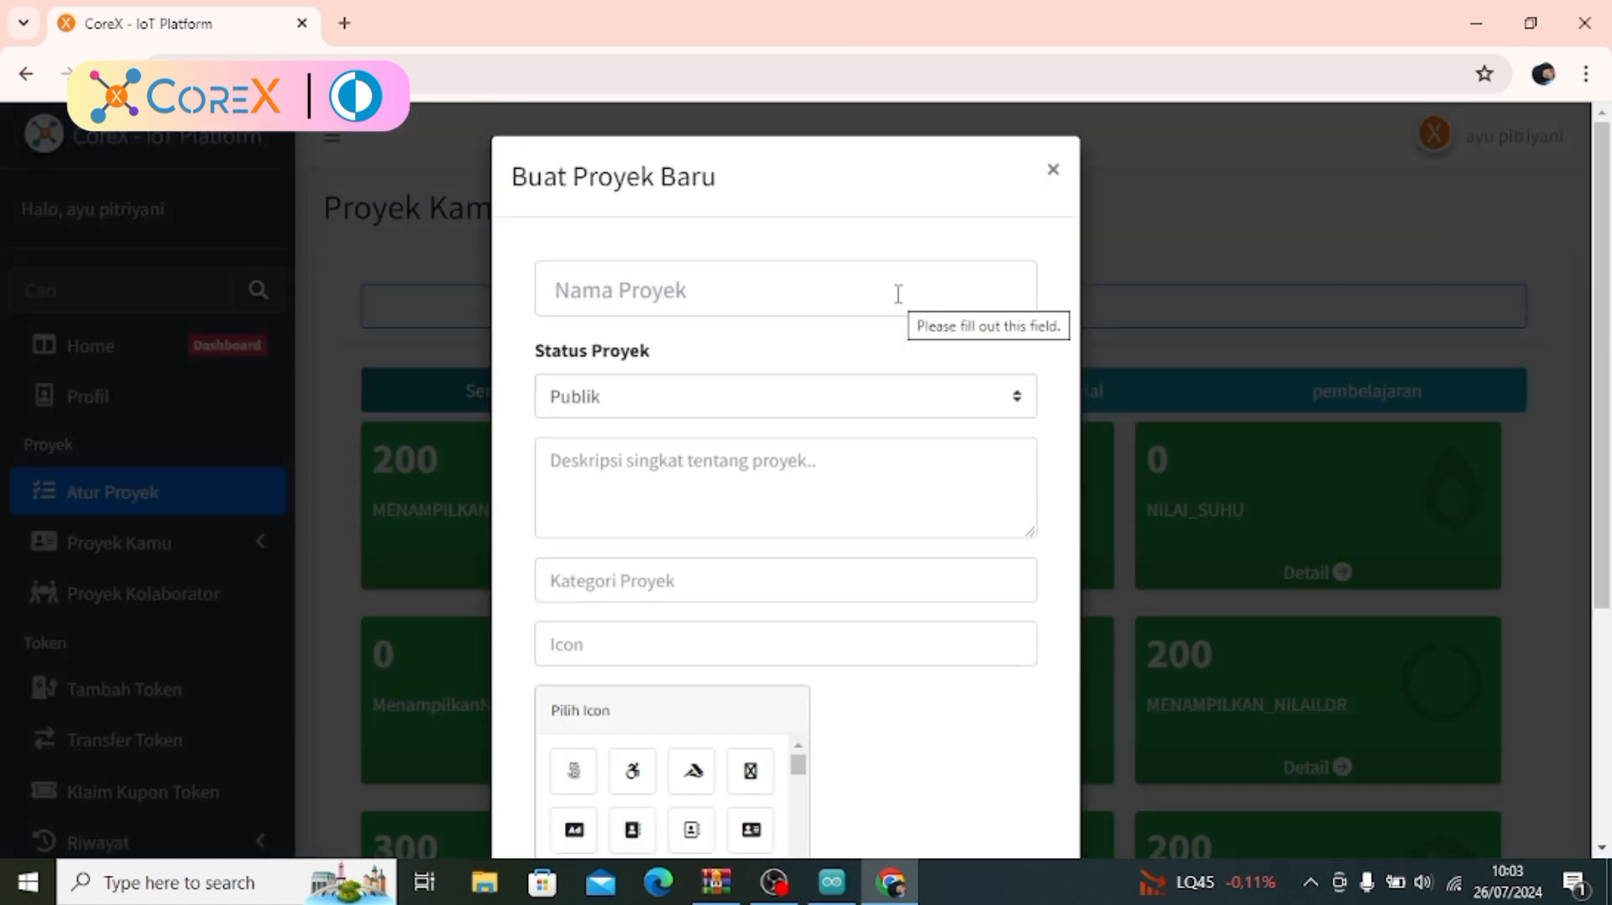
left_click(772, 304)
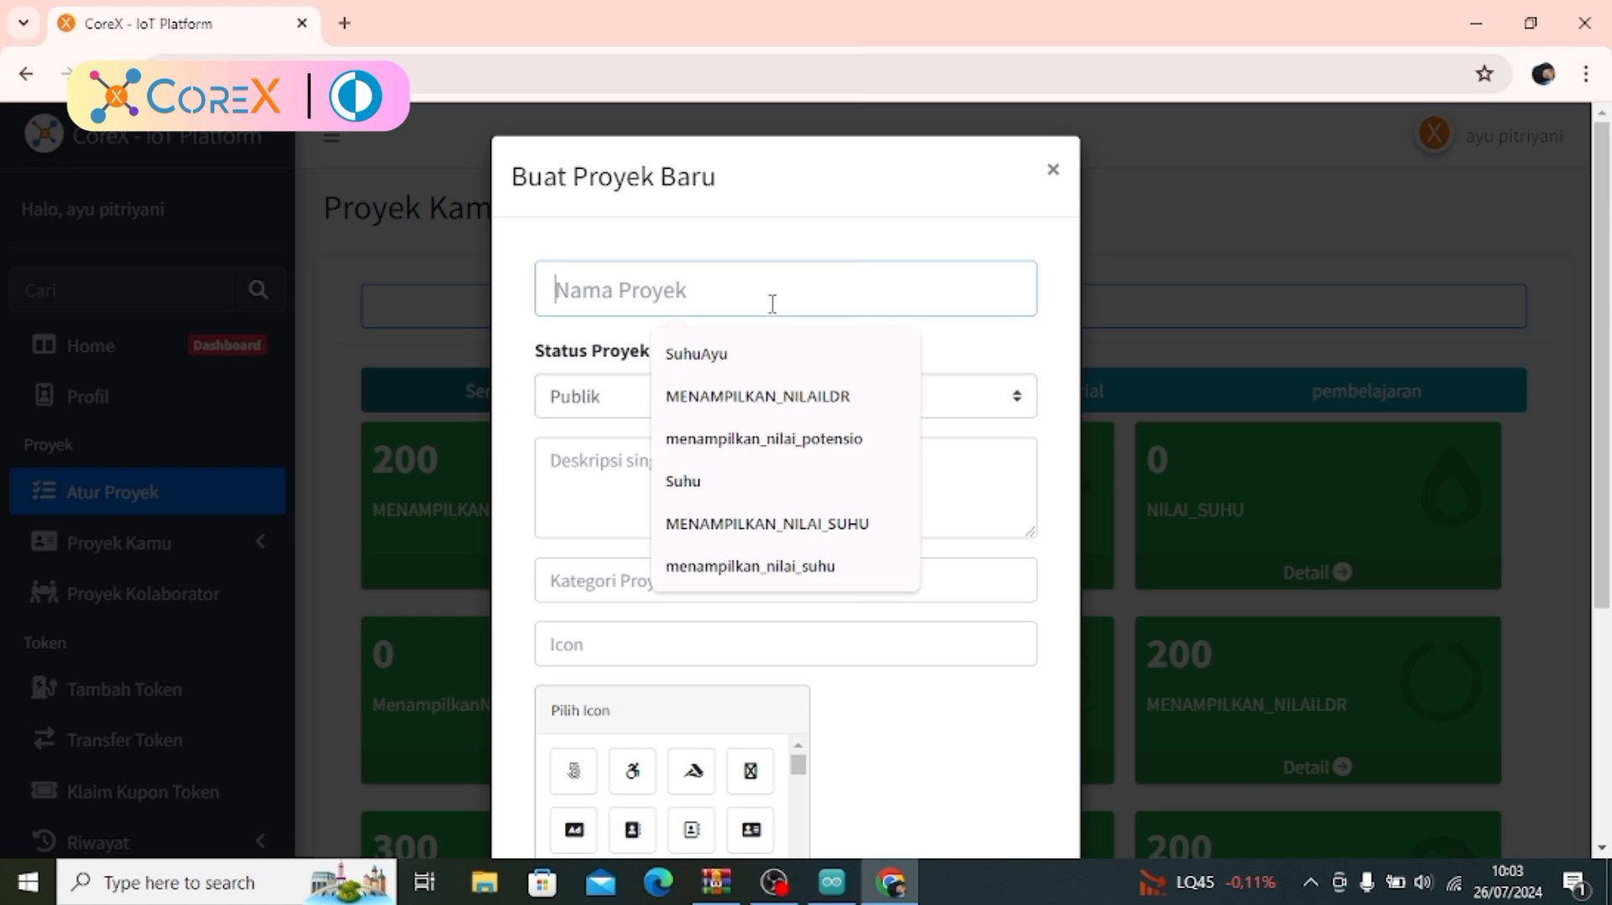
type("menampilkanni")
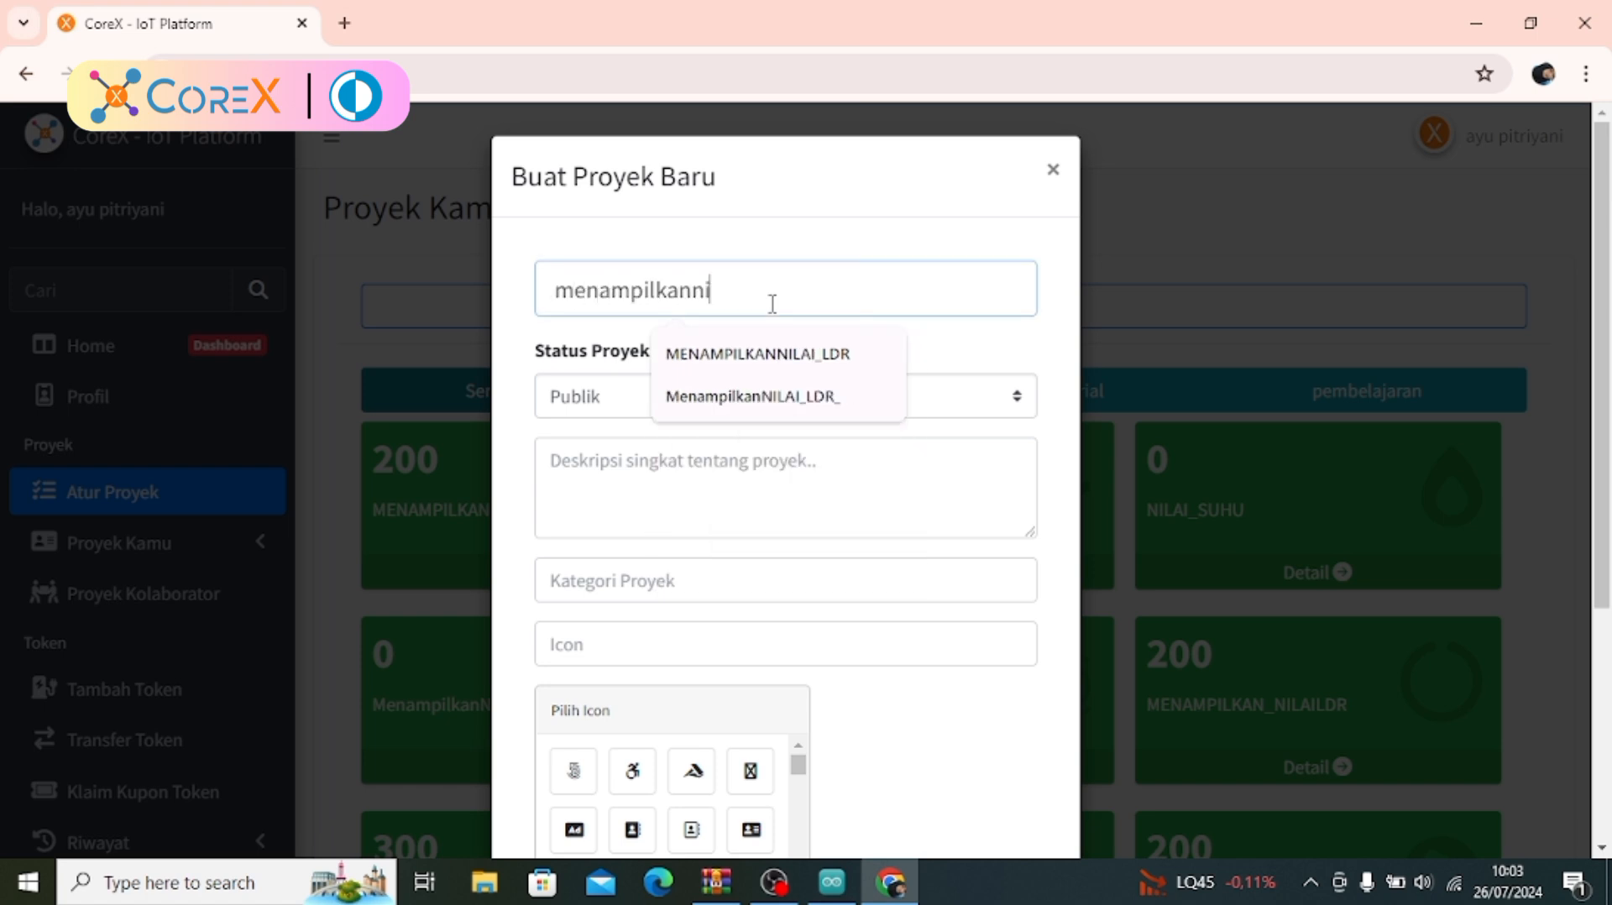
type("laiLDR")
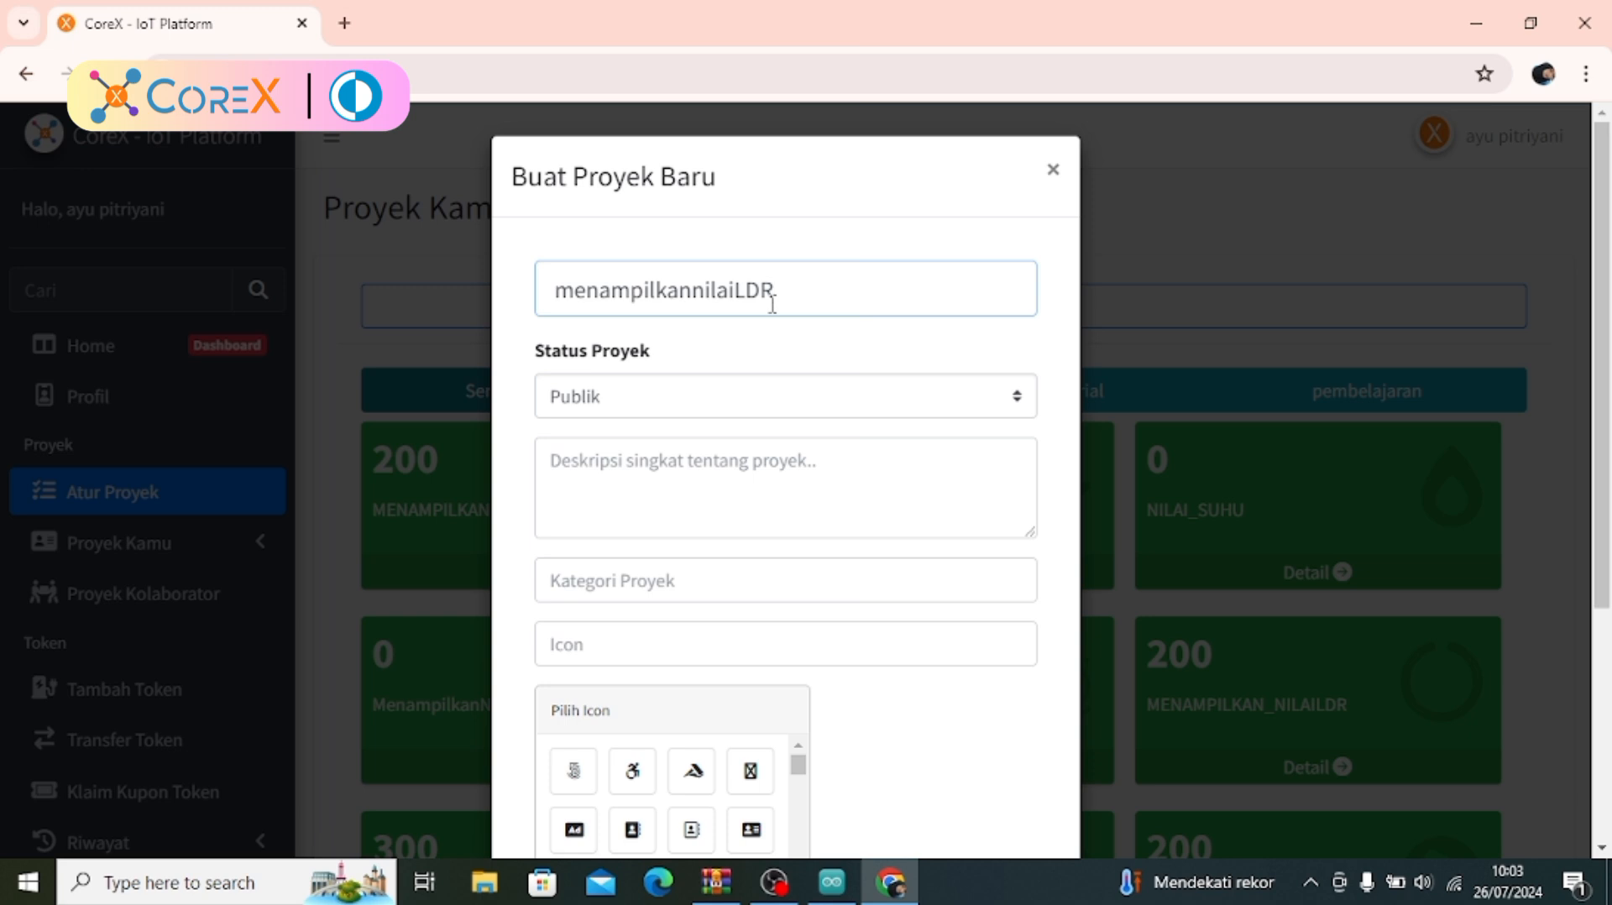
type("_")
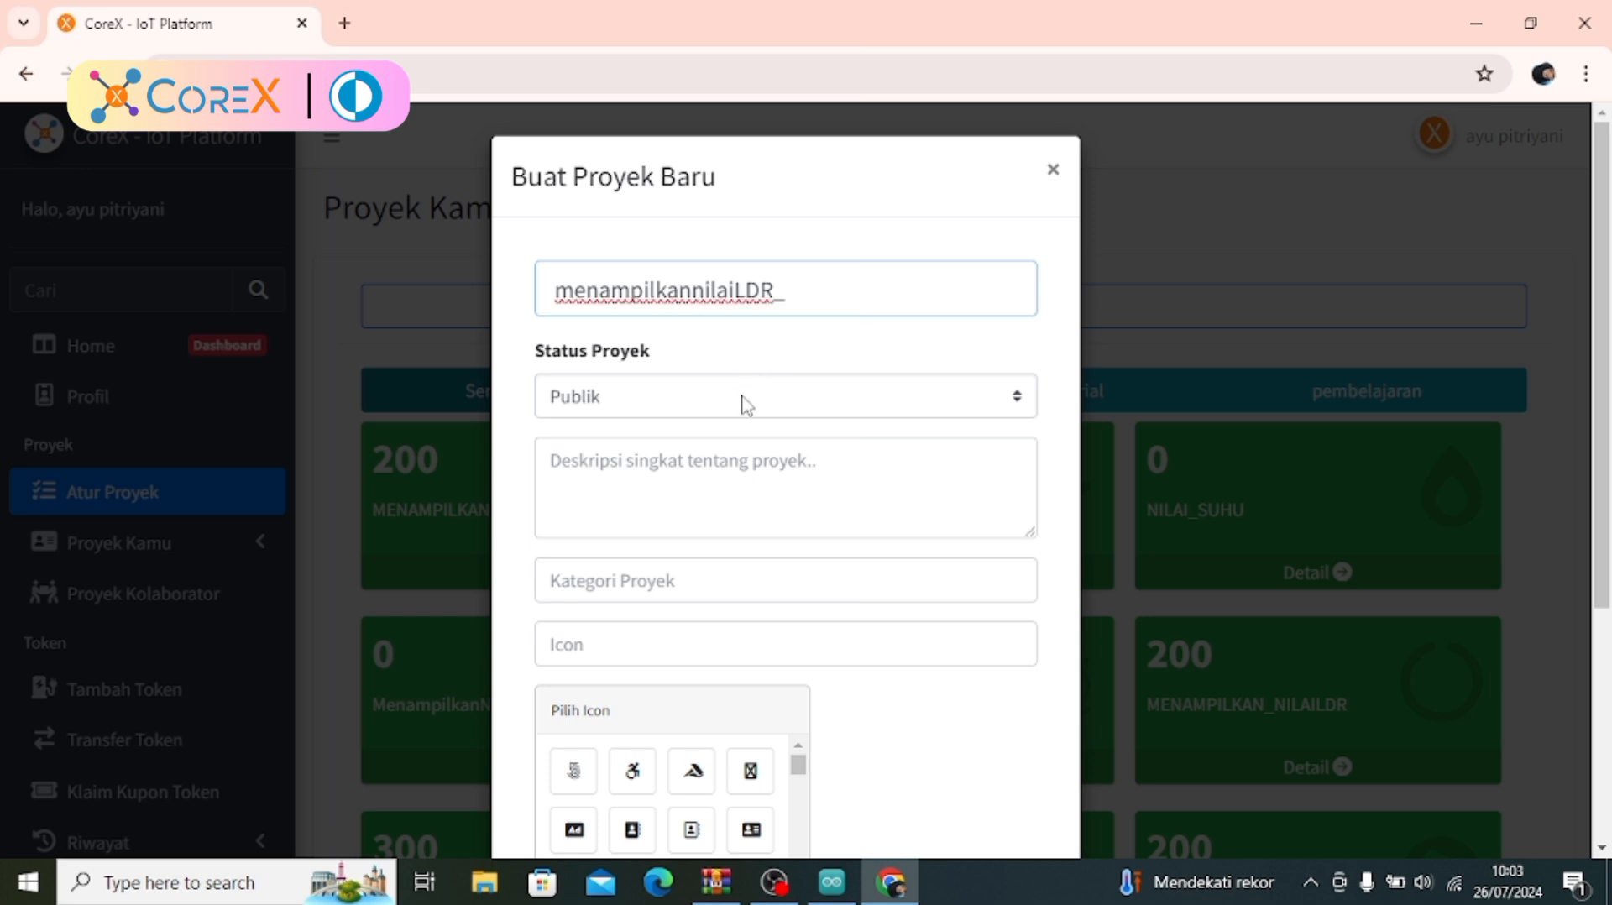
Give the project the description TUTORIAL, category "untuk belajar" and icon fab fa-500px, and create it
left_click(707, 493)
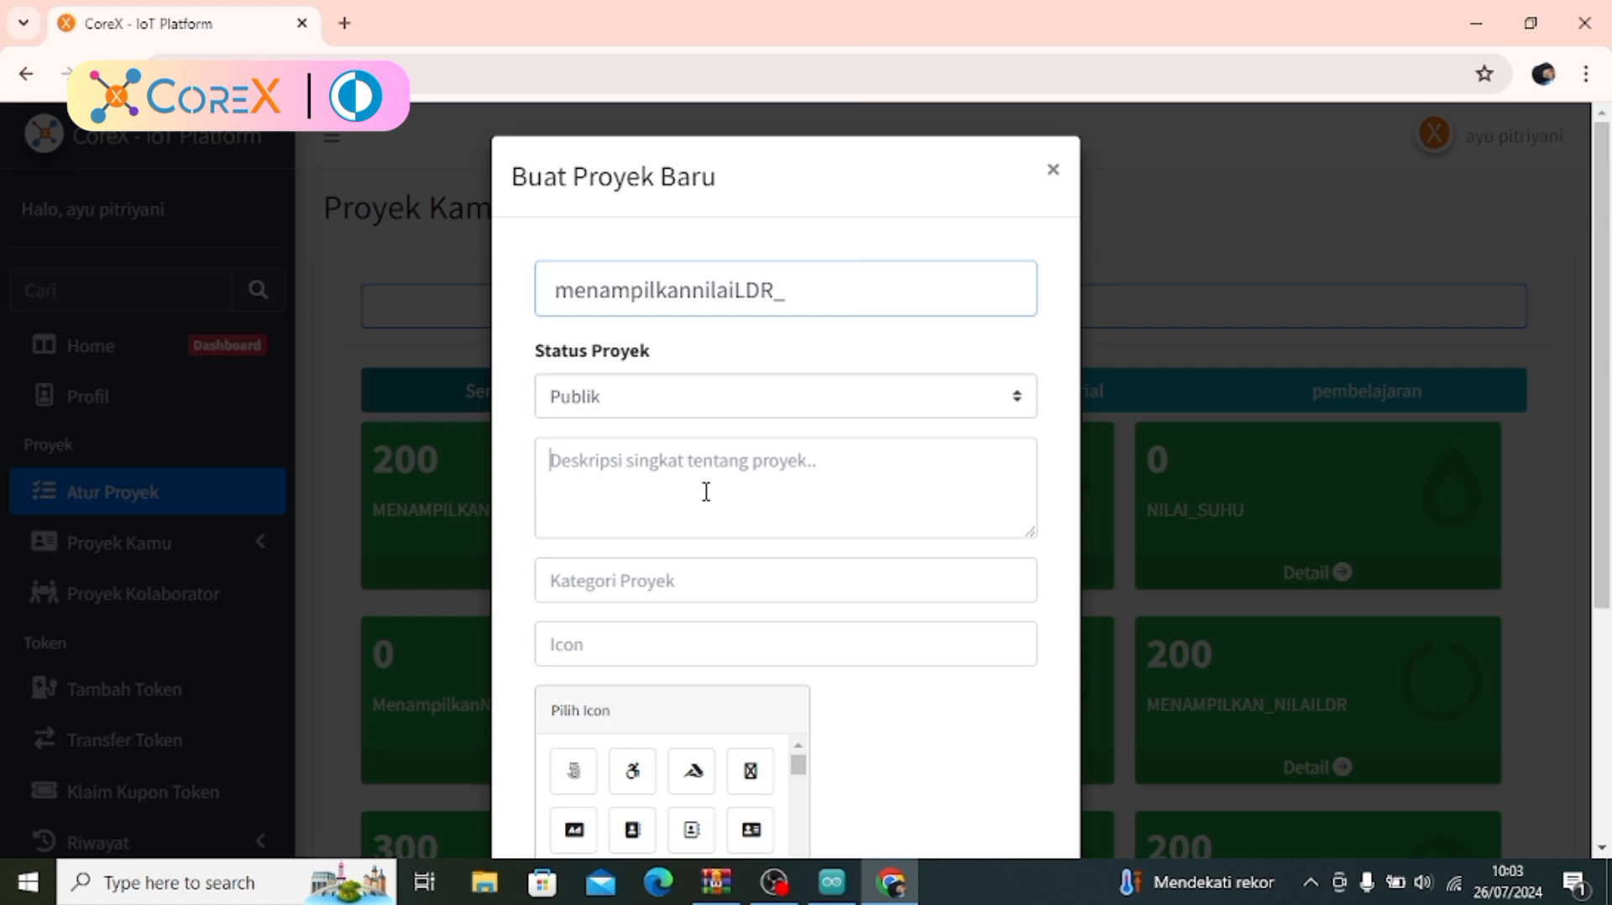
type("TUTORIAL")
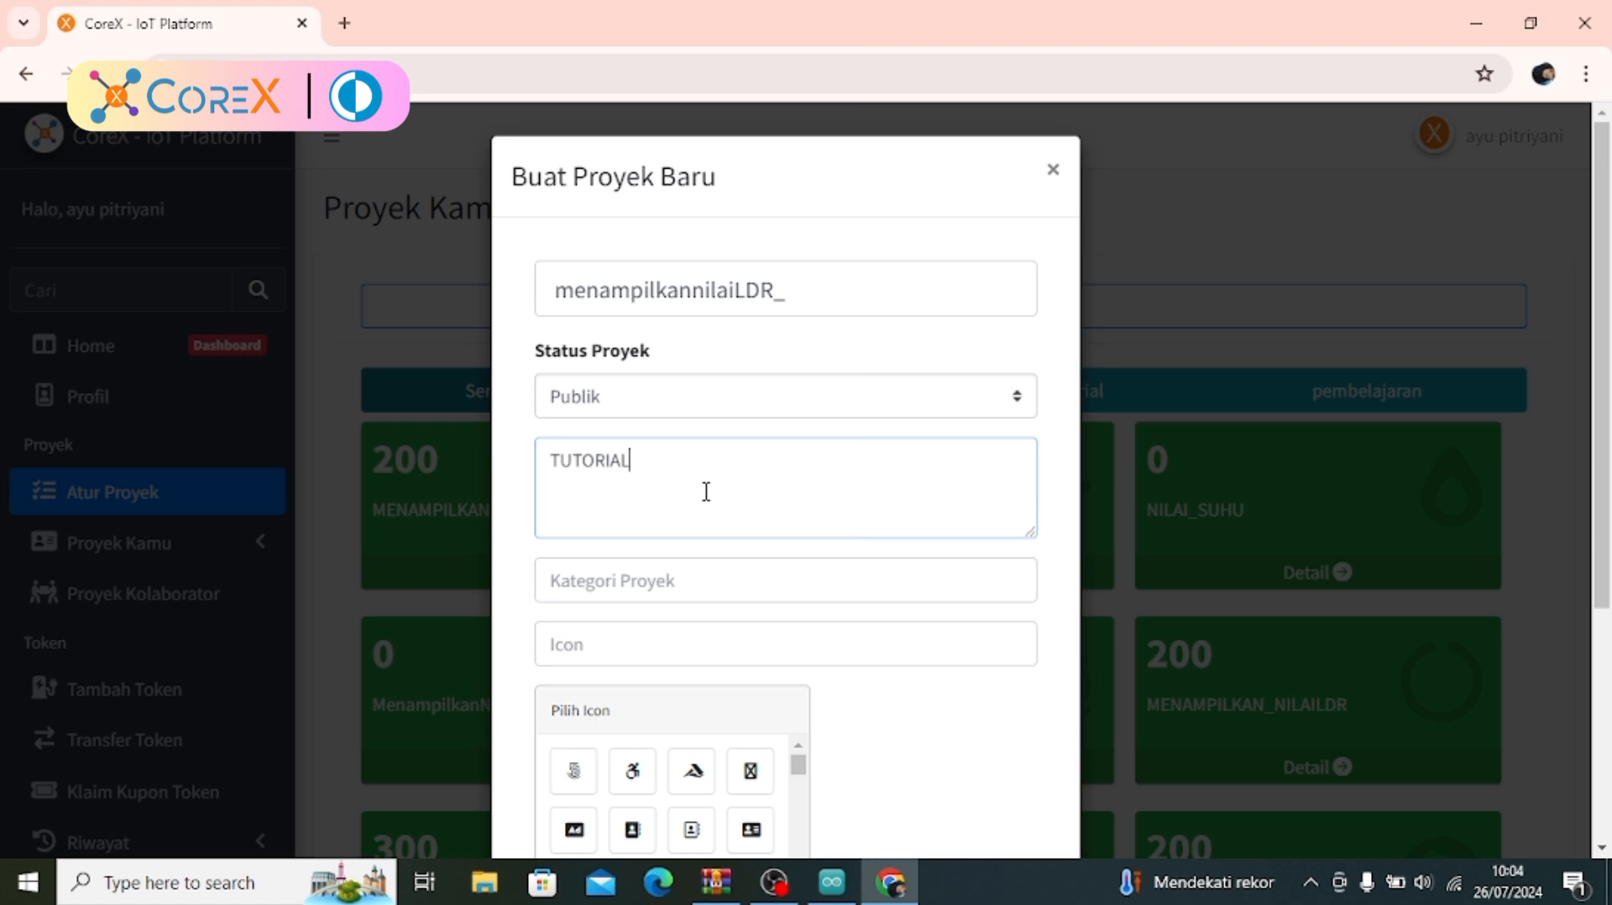
left_click(683, 595)
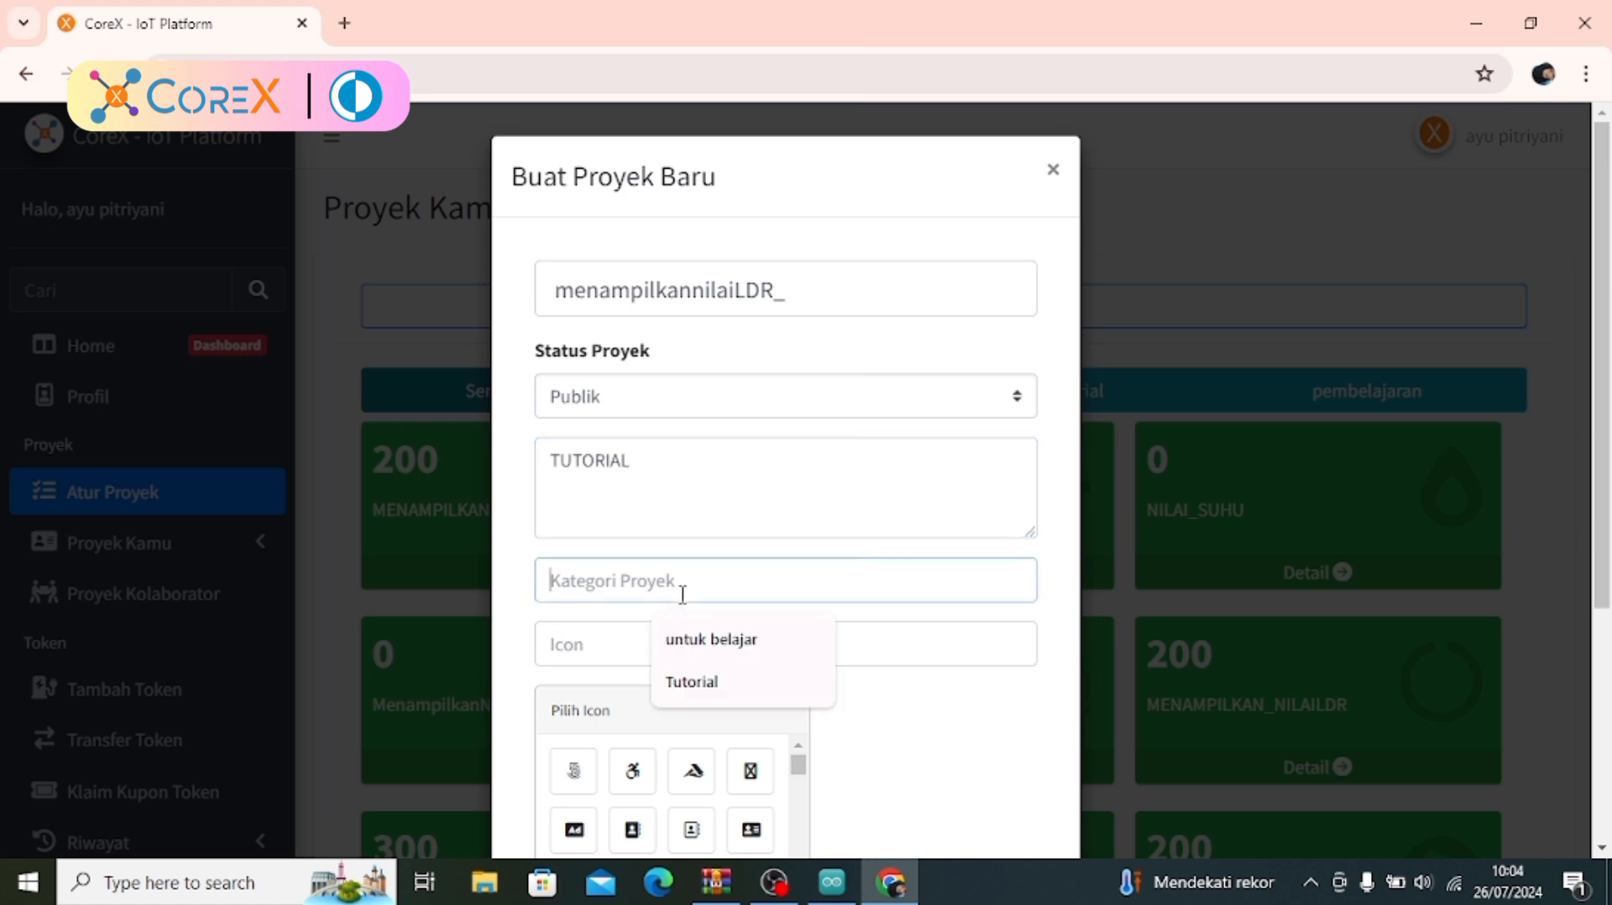
left_click(699, 639)
left_click(673, 656)
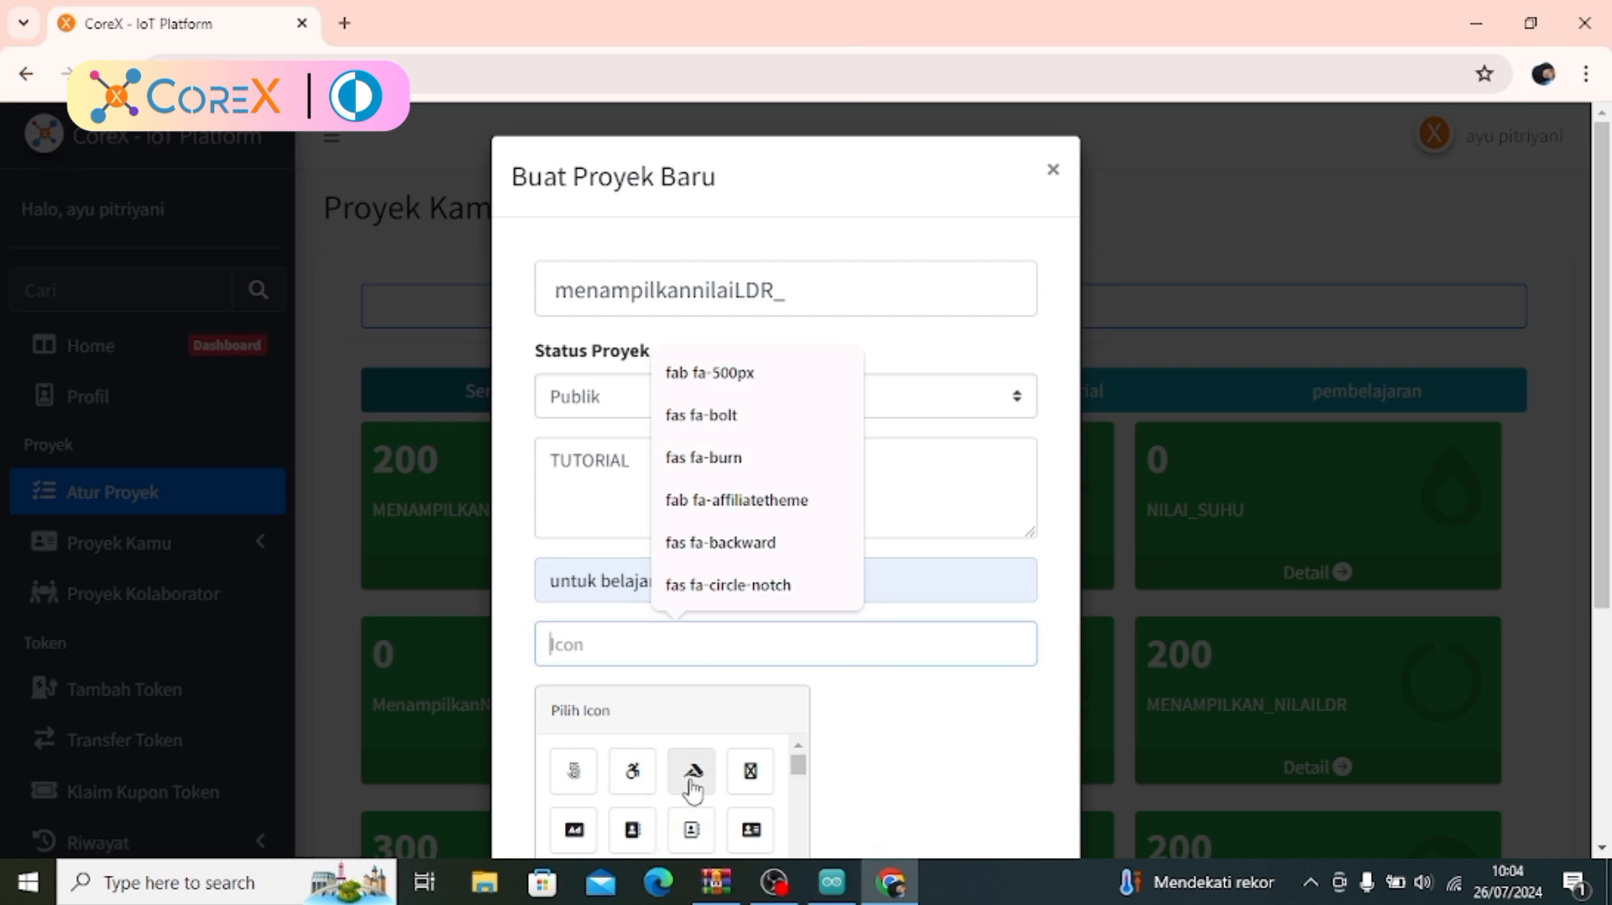
left_click(575, 772)
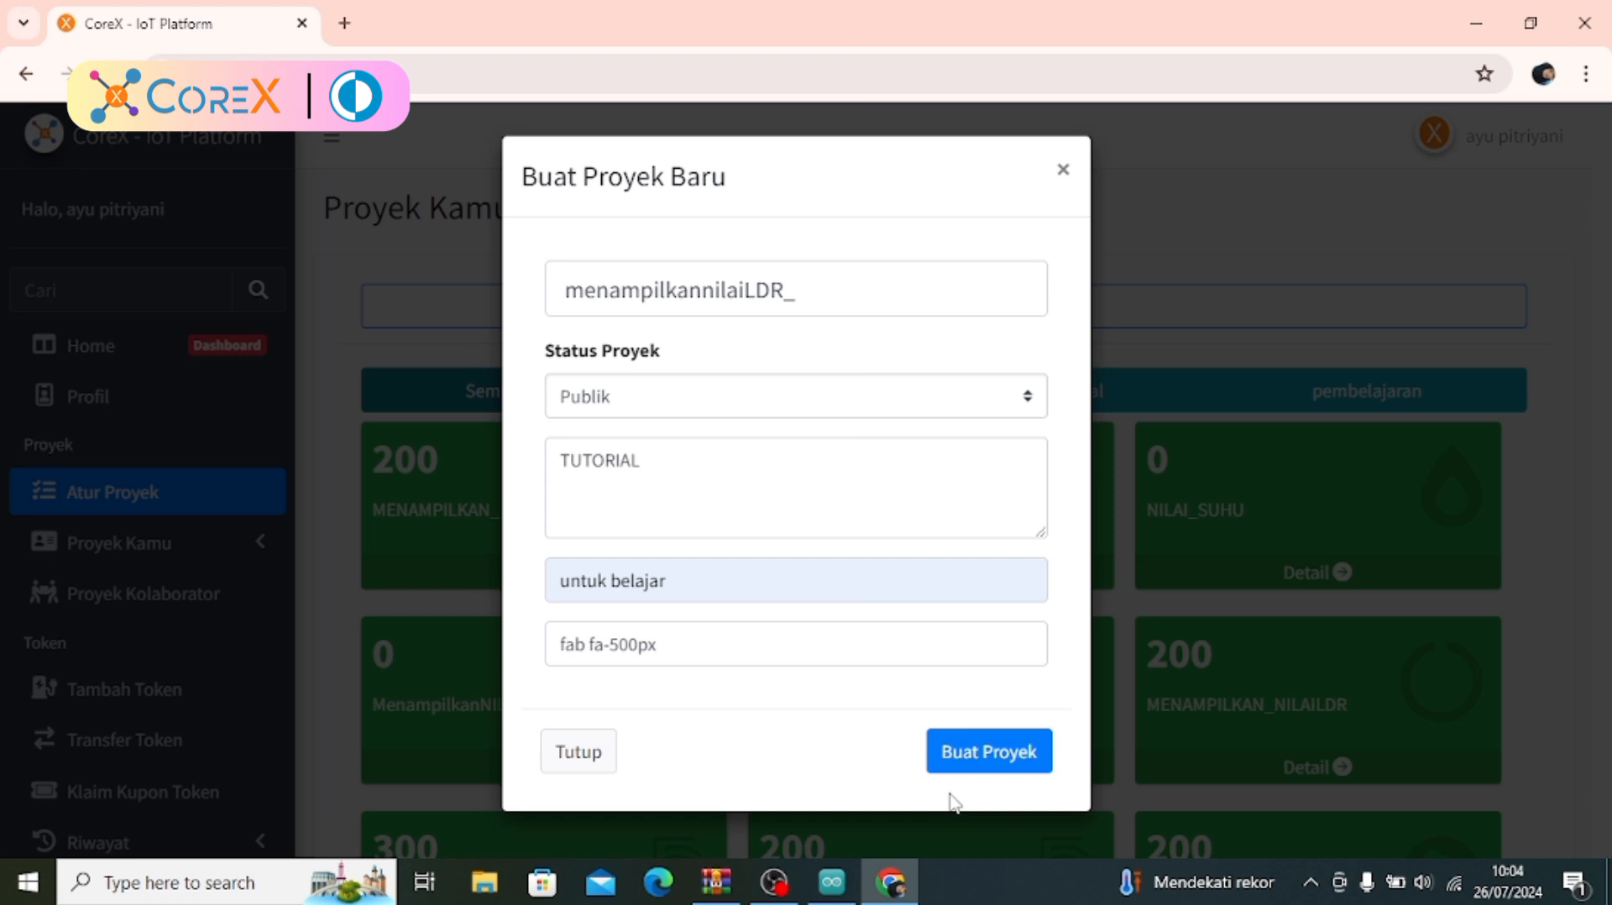
left_click(989, 760)
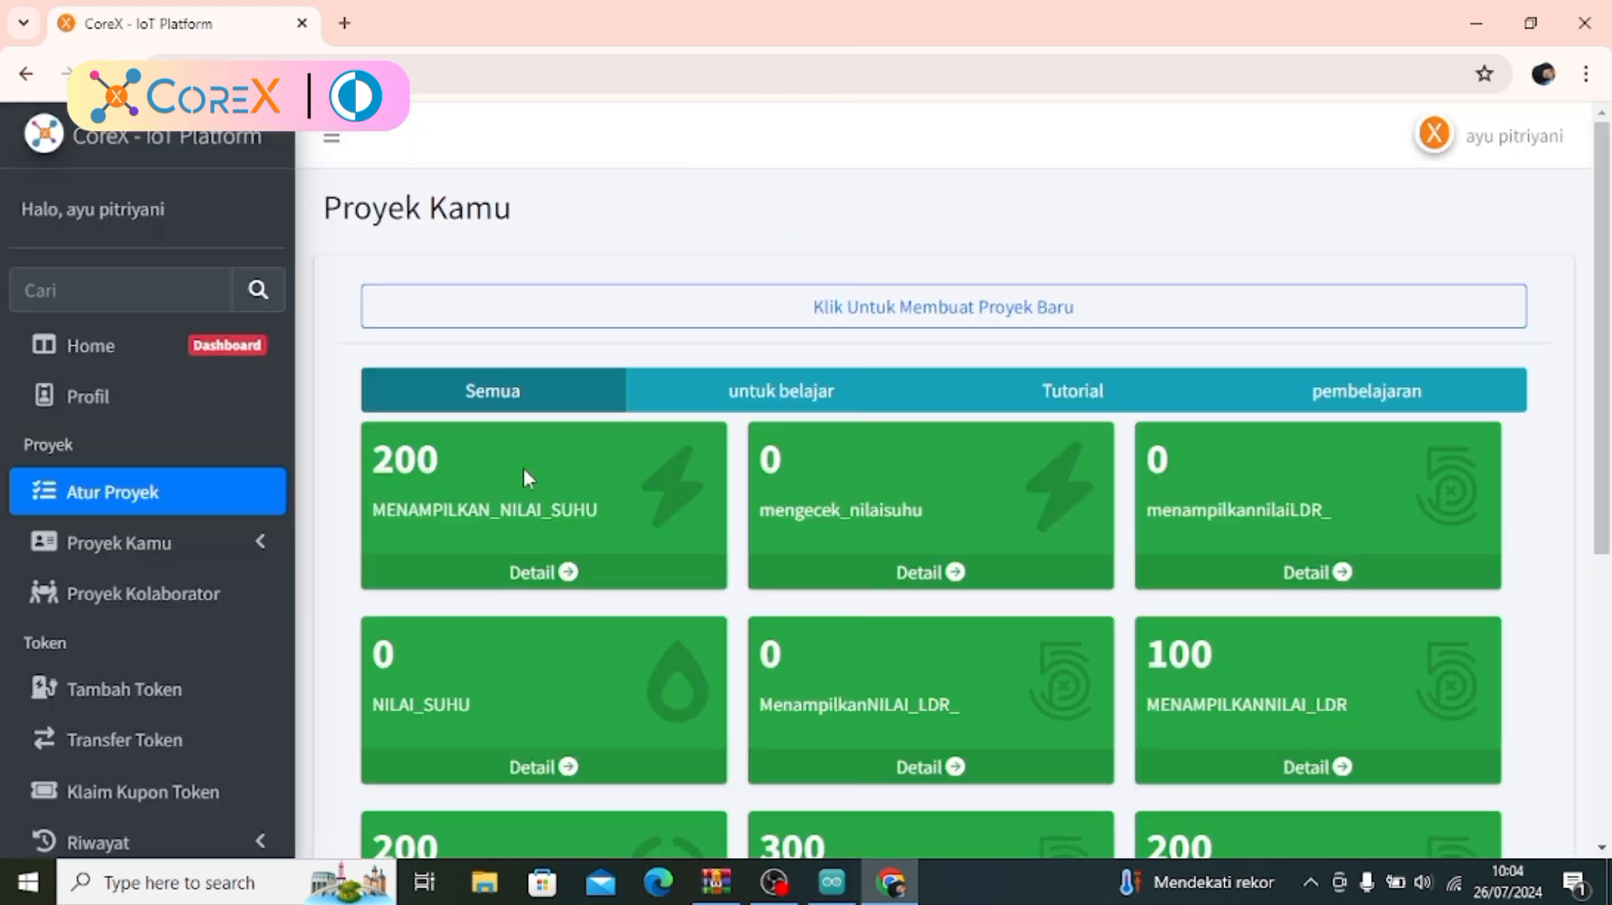
Open the menampilkannilaiLDR_ project and add 300 tokens to it
left_click(174, 547)
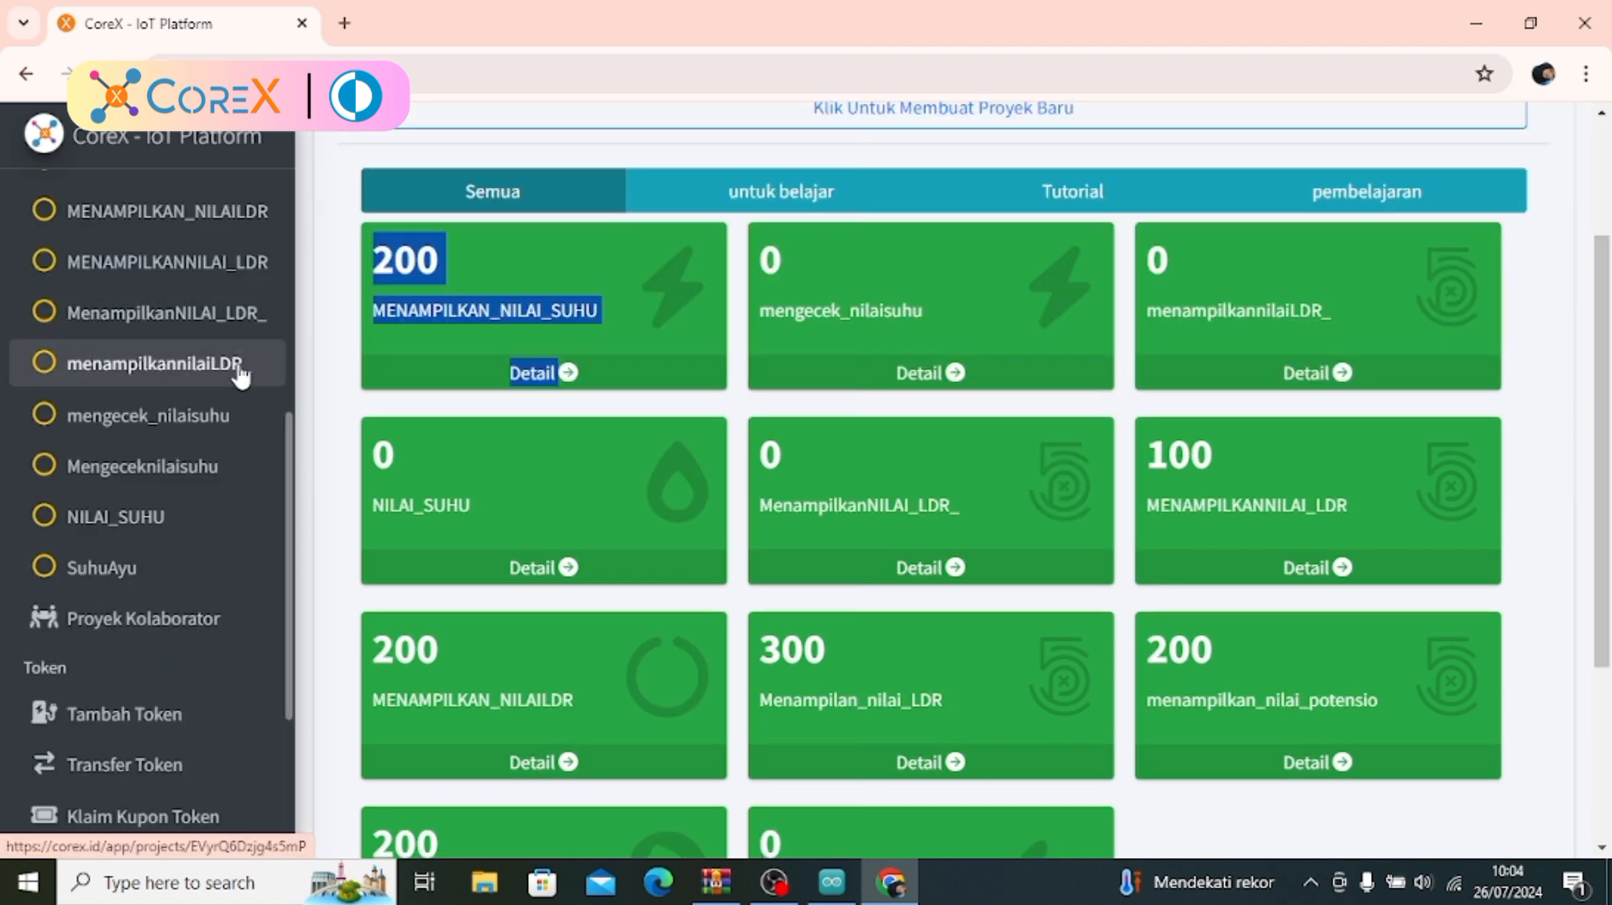
left_click(239, 366)
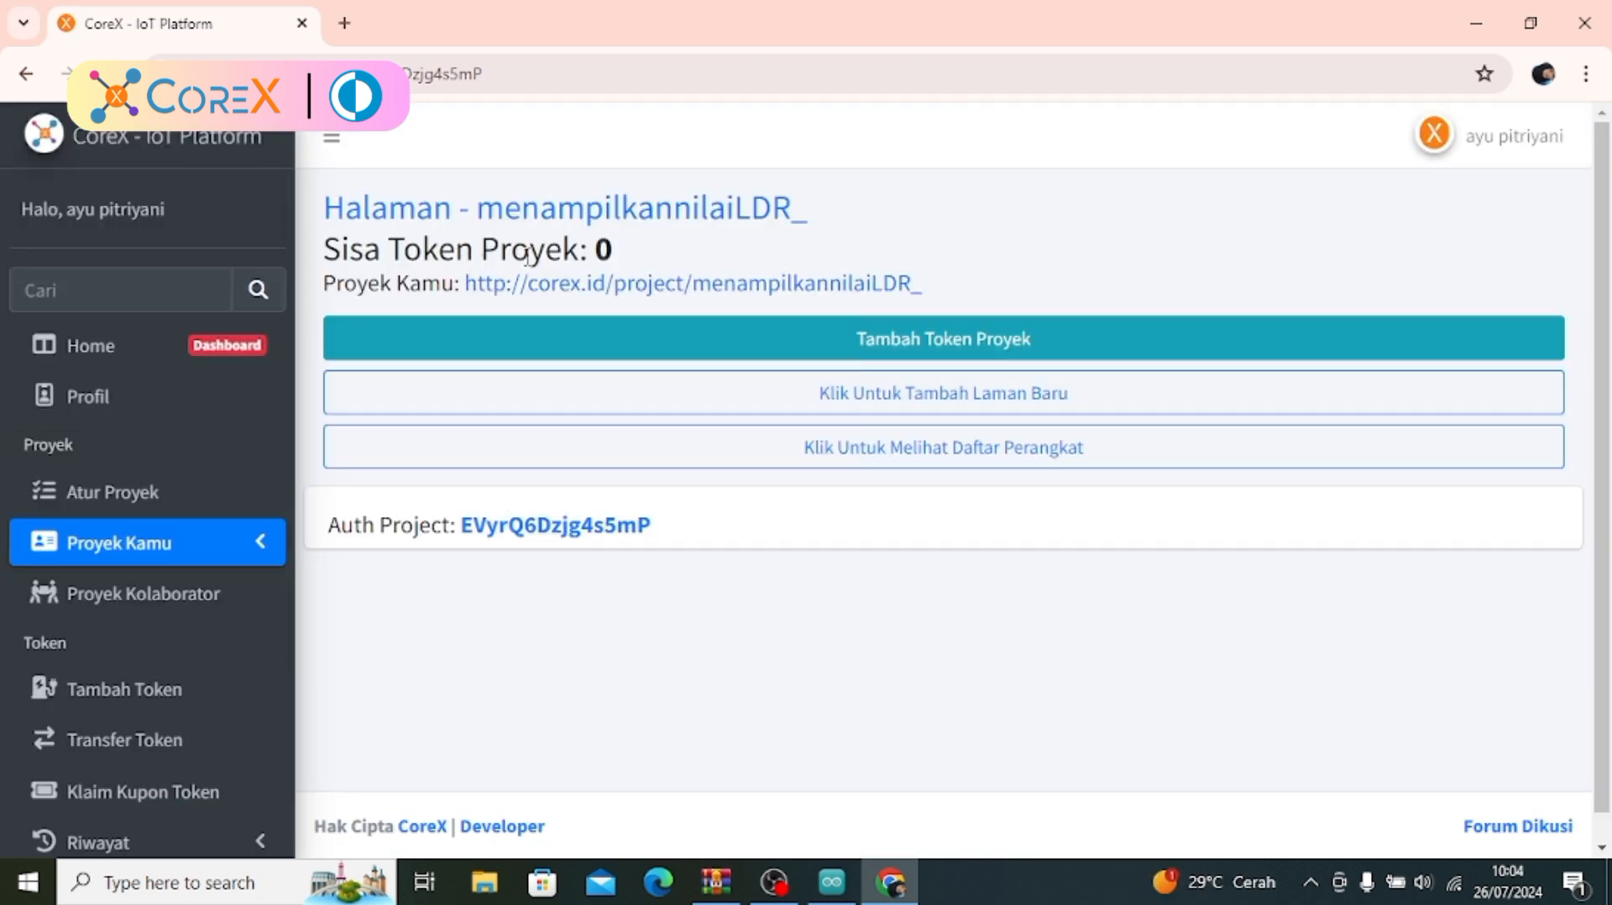
left_click(784, 340)
left_click(782, 334)
type("3")
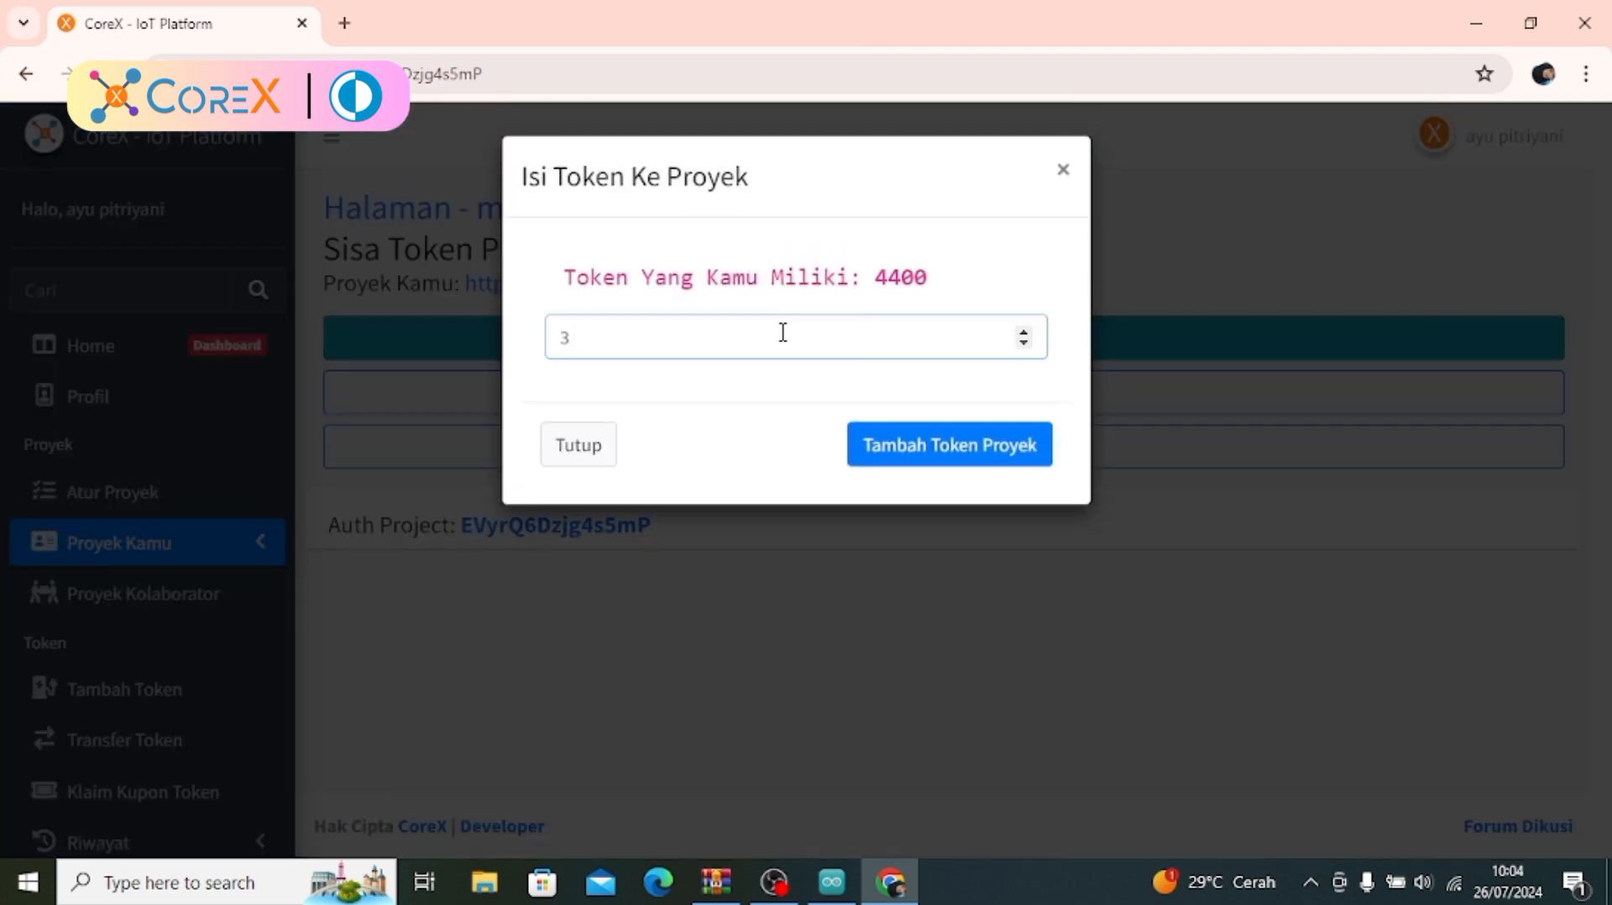
type("00")
left_click(876, 459)
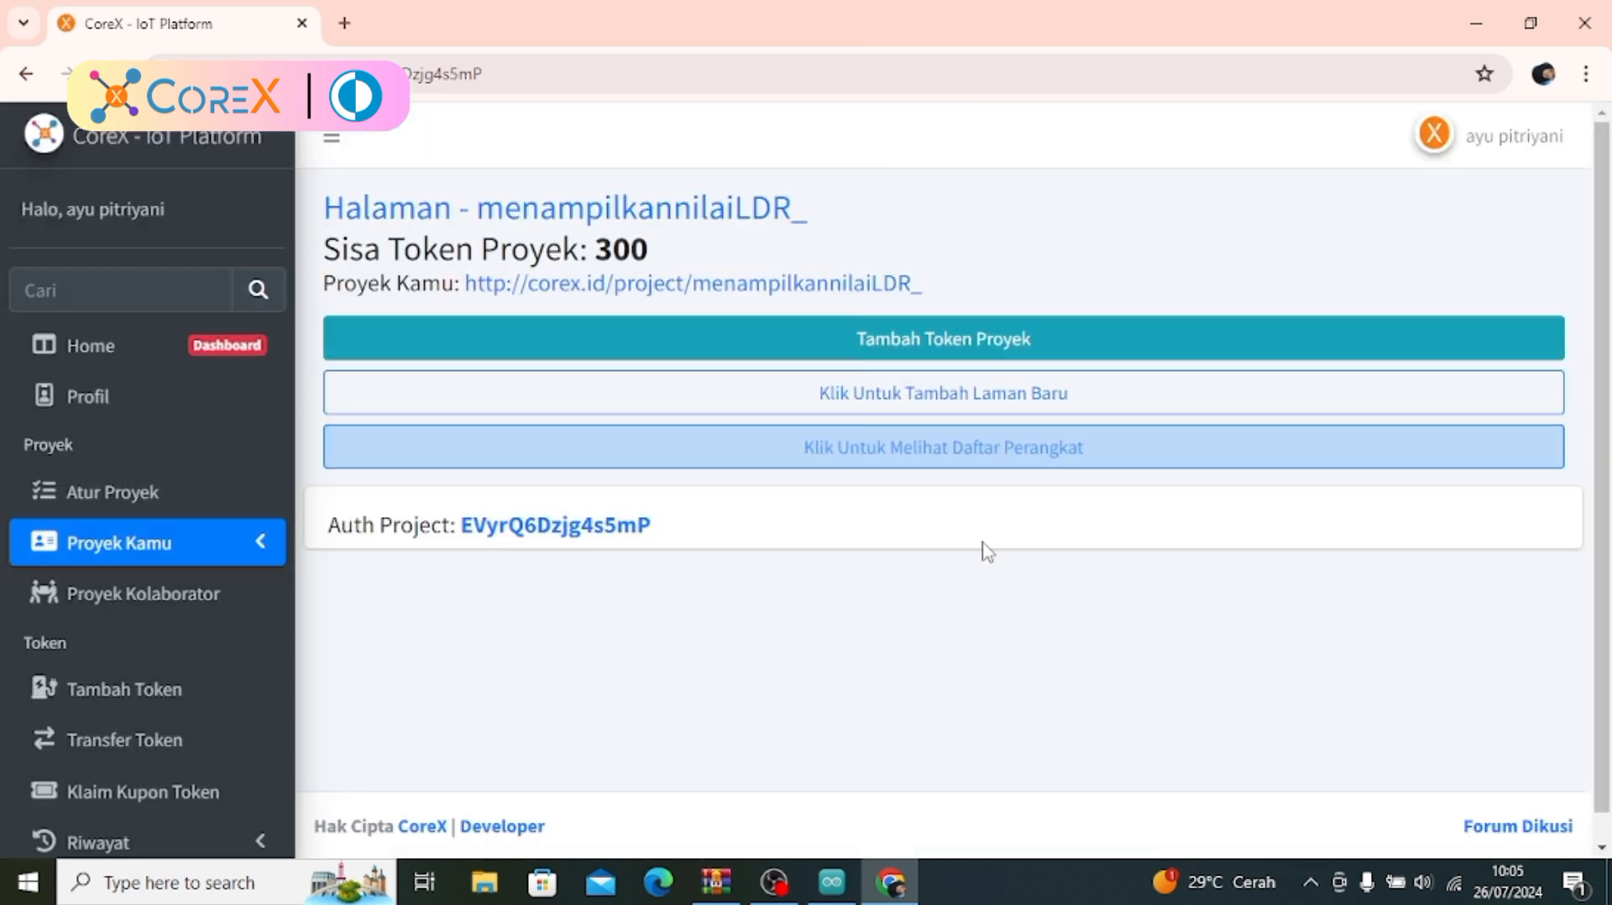
Start a new project page titled MENAMPILKAN NILAI LDR with the description TUTORIAL
left_click(928, 392)
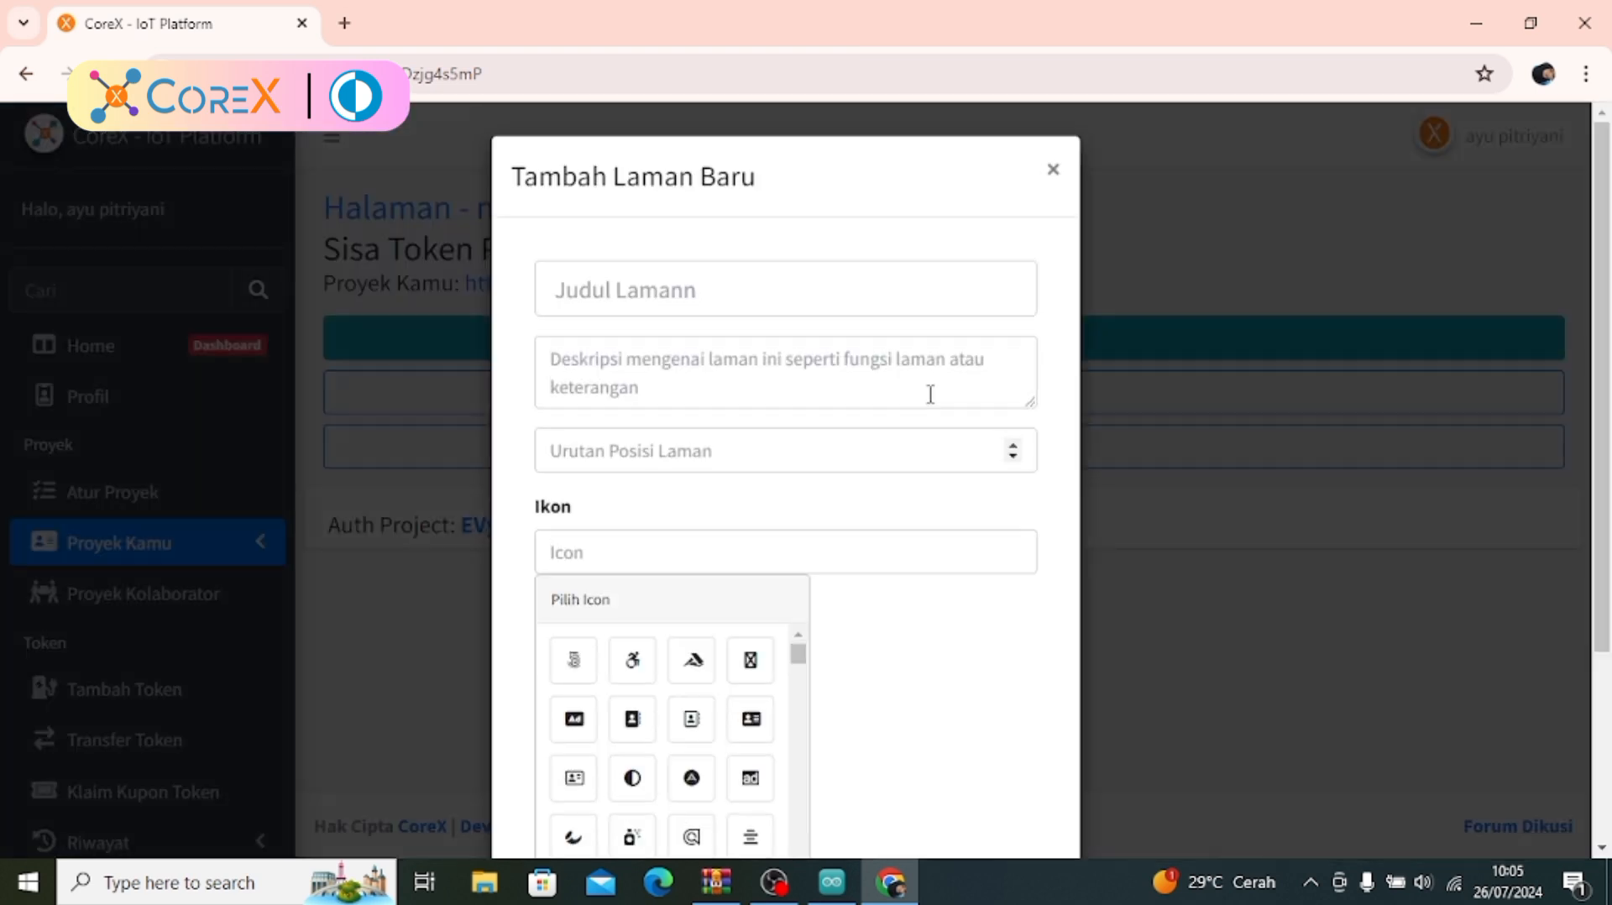
left_click(701, 290)
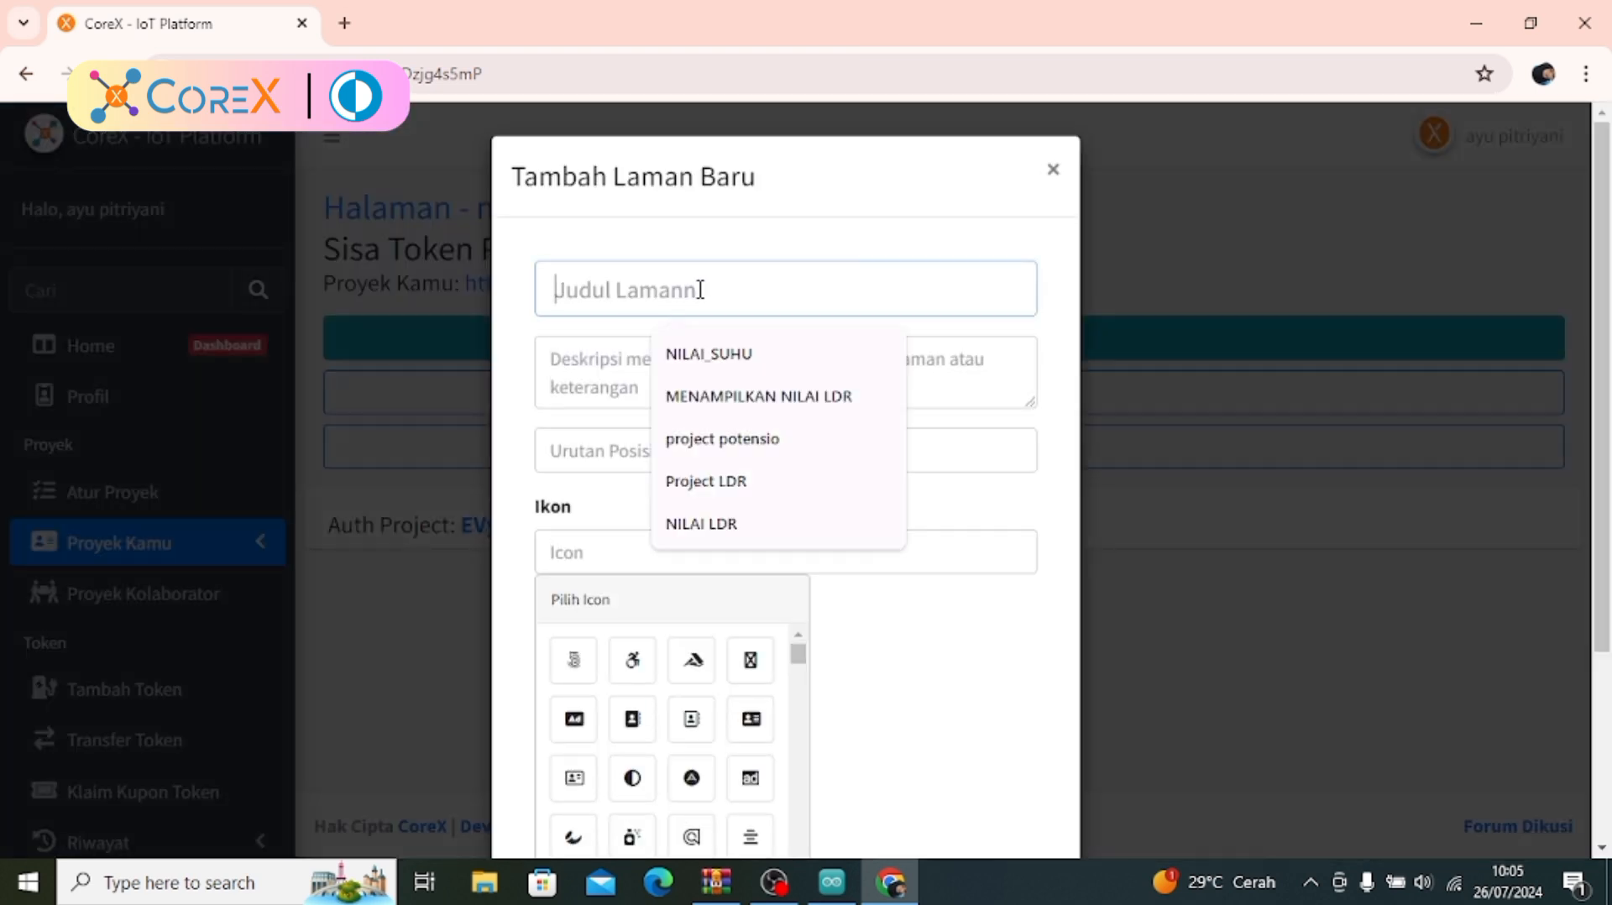
left_click(721, 391)
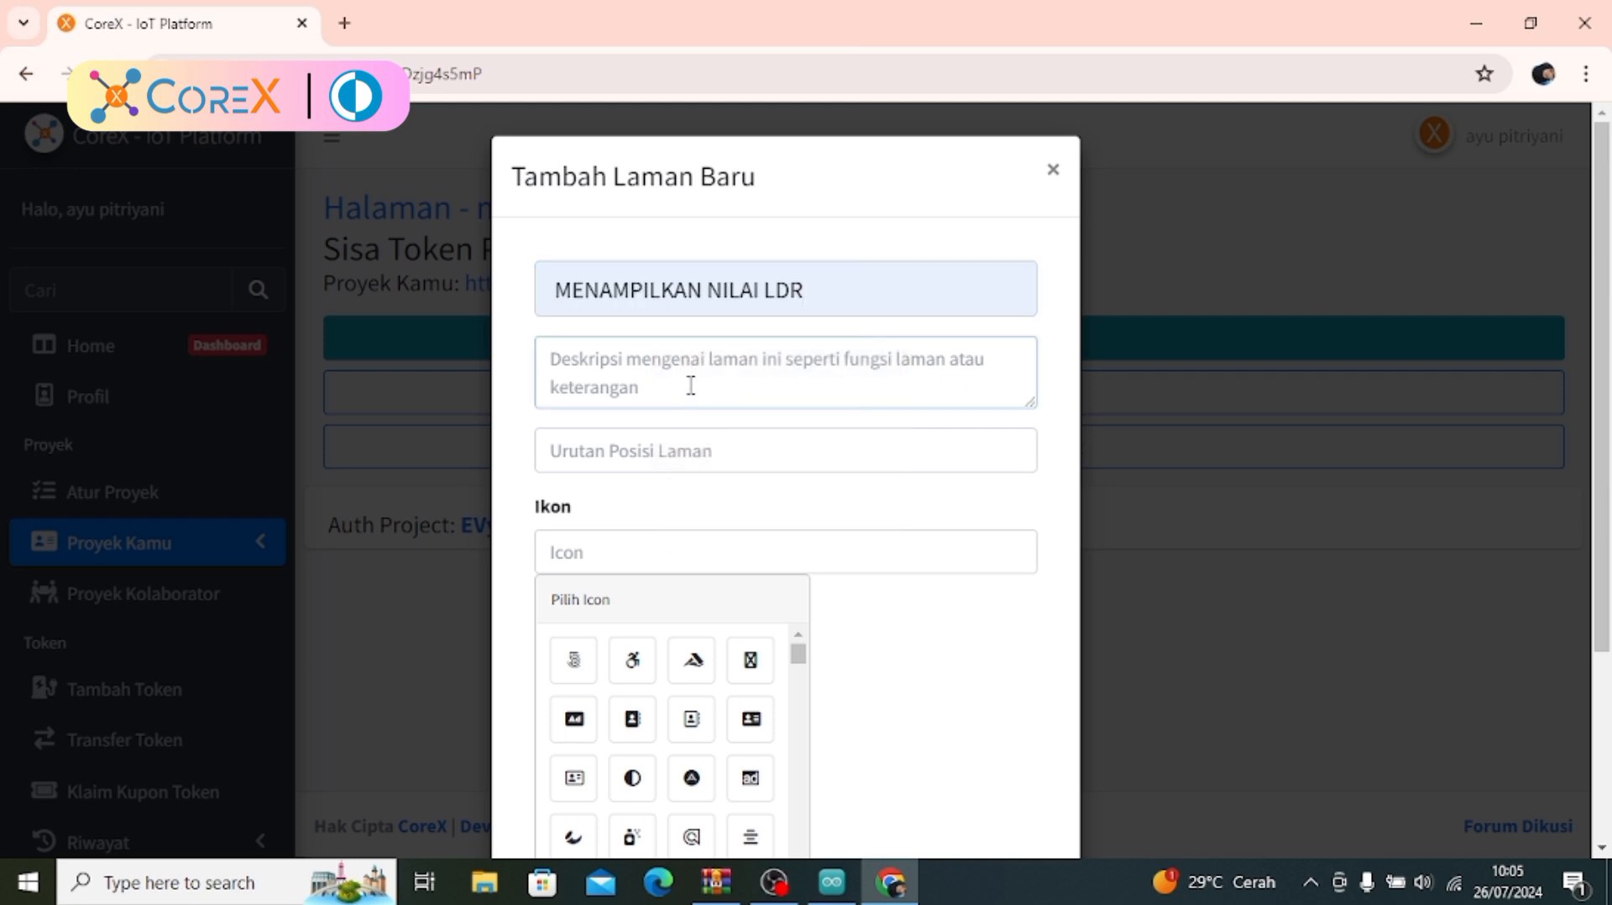
type("T")
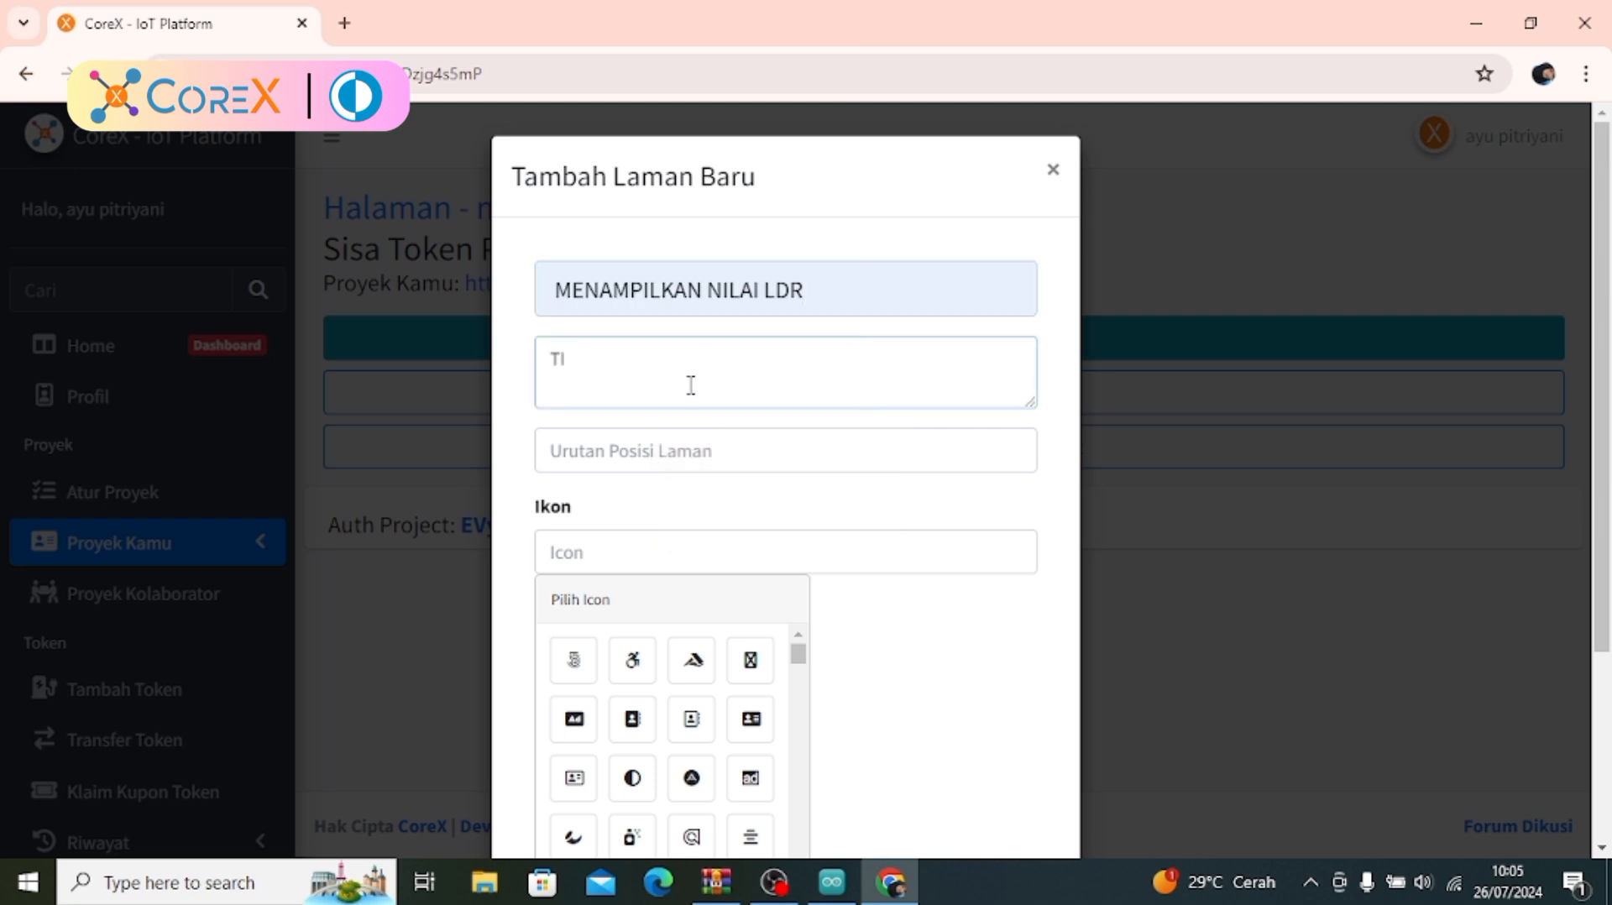
type("UTORIAL")
Set the page's order position to 1 and its icon to fab fa-500px, and add the page
left_click(687, 452)
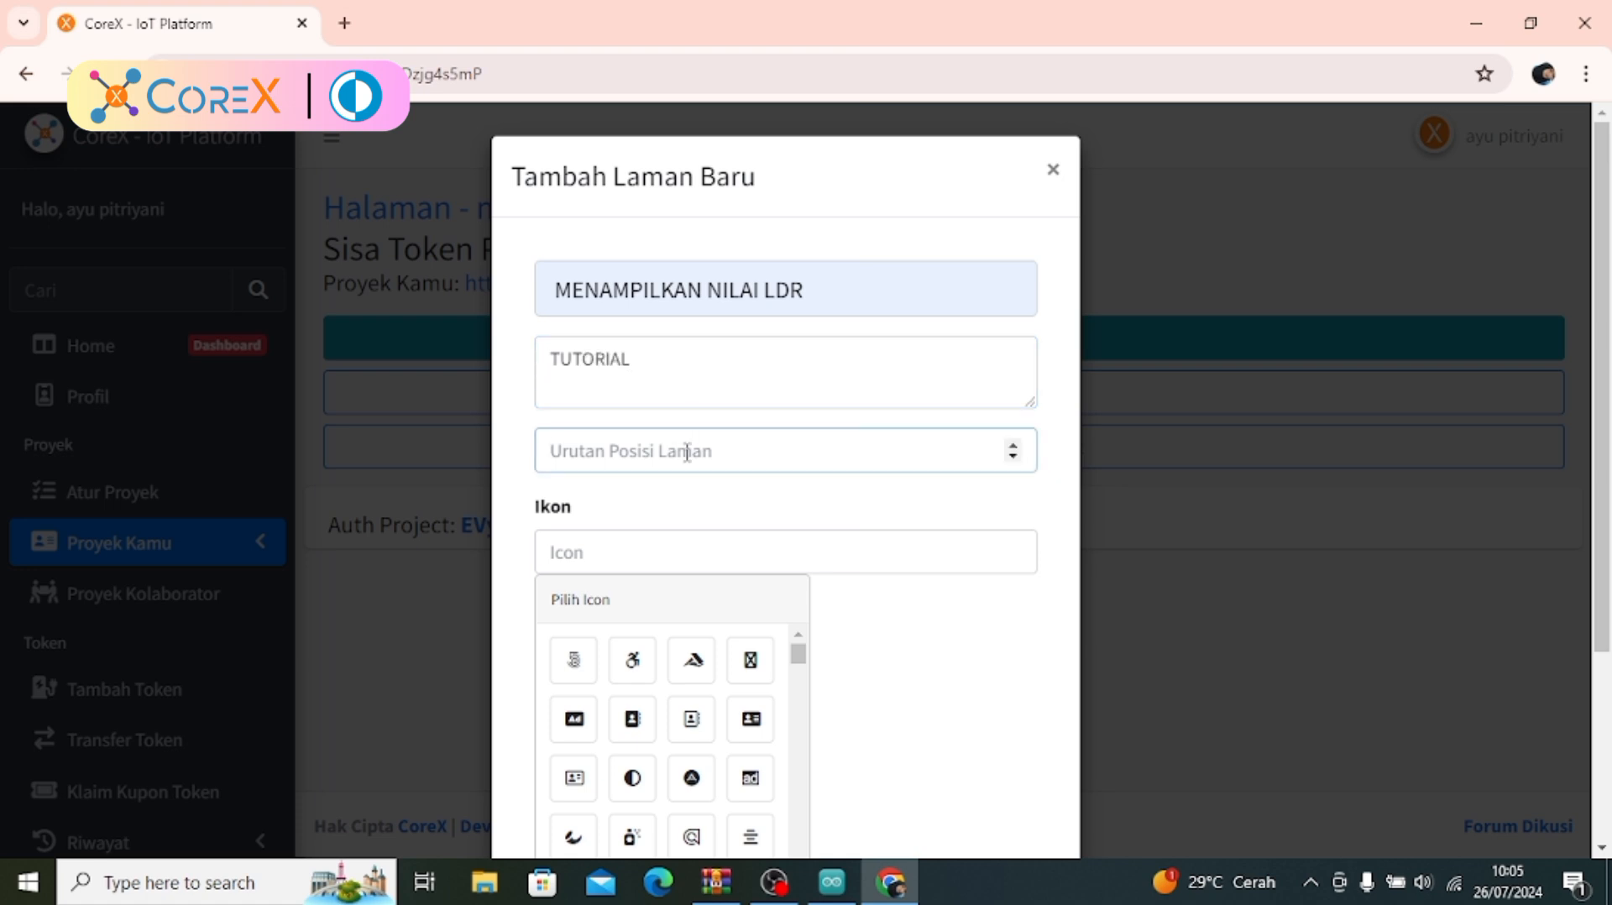
type("1")
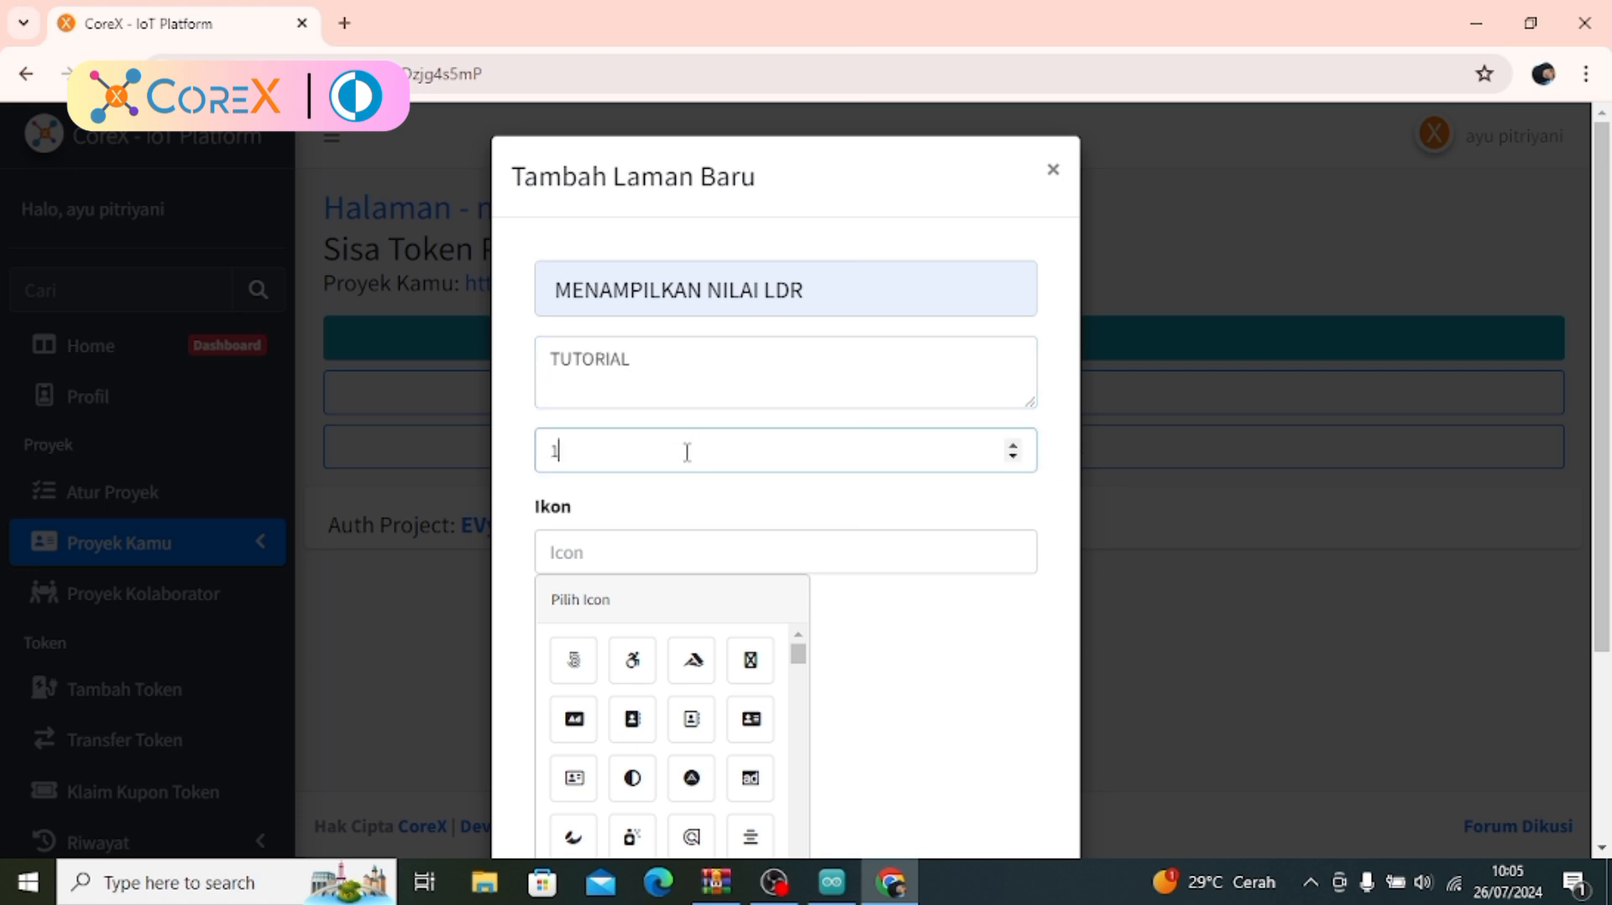
left_click(673, 556)
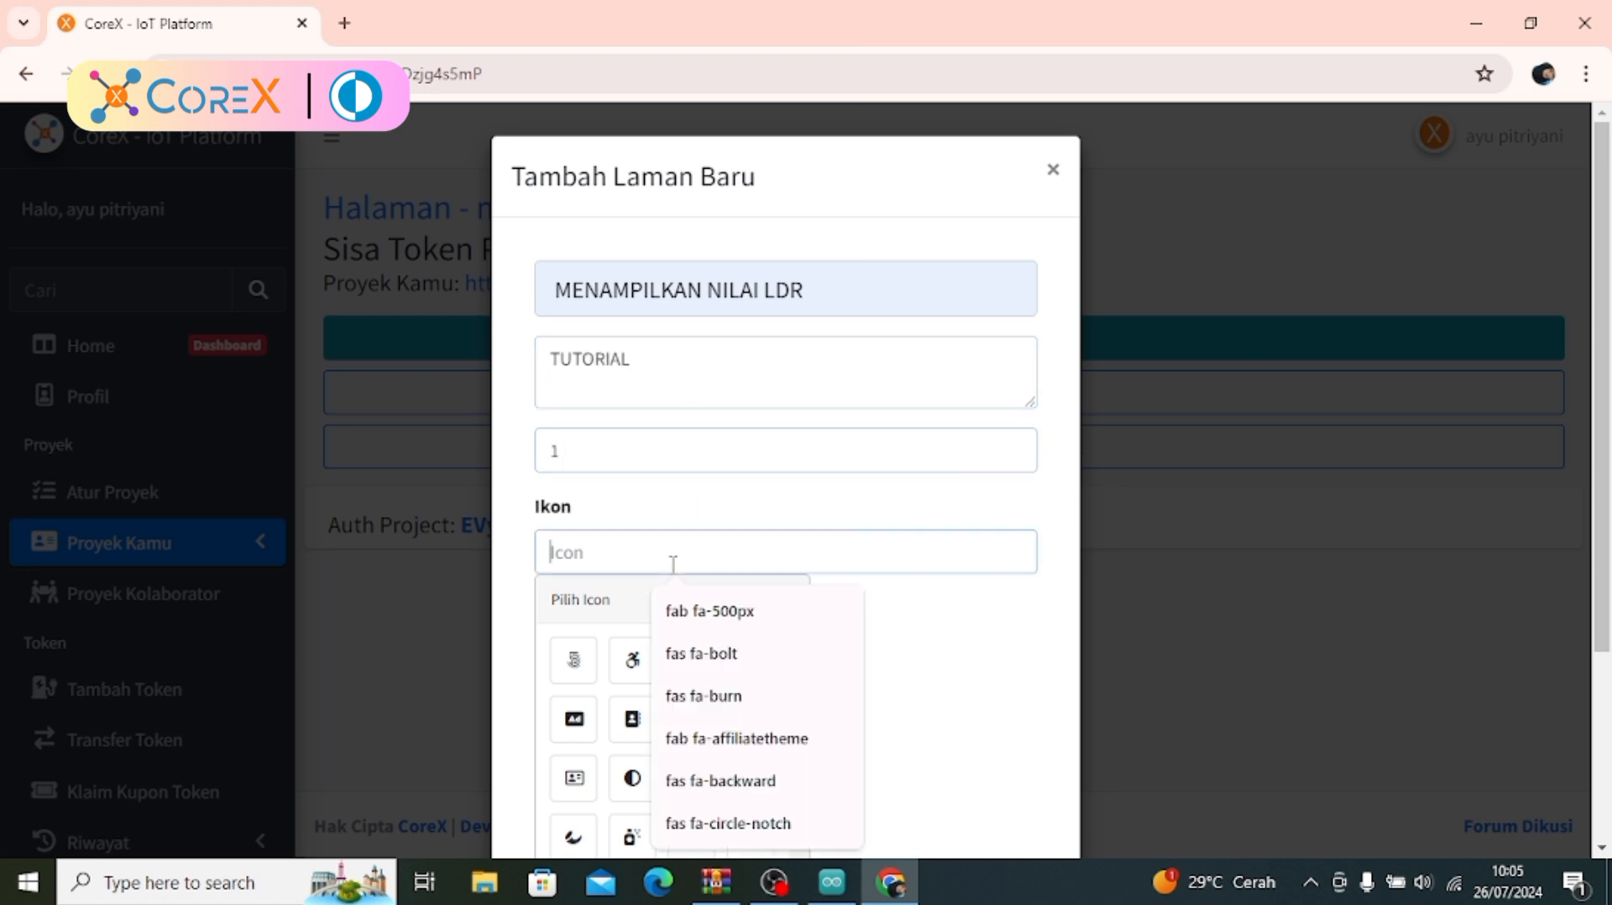
left_click(574, 664)
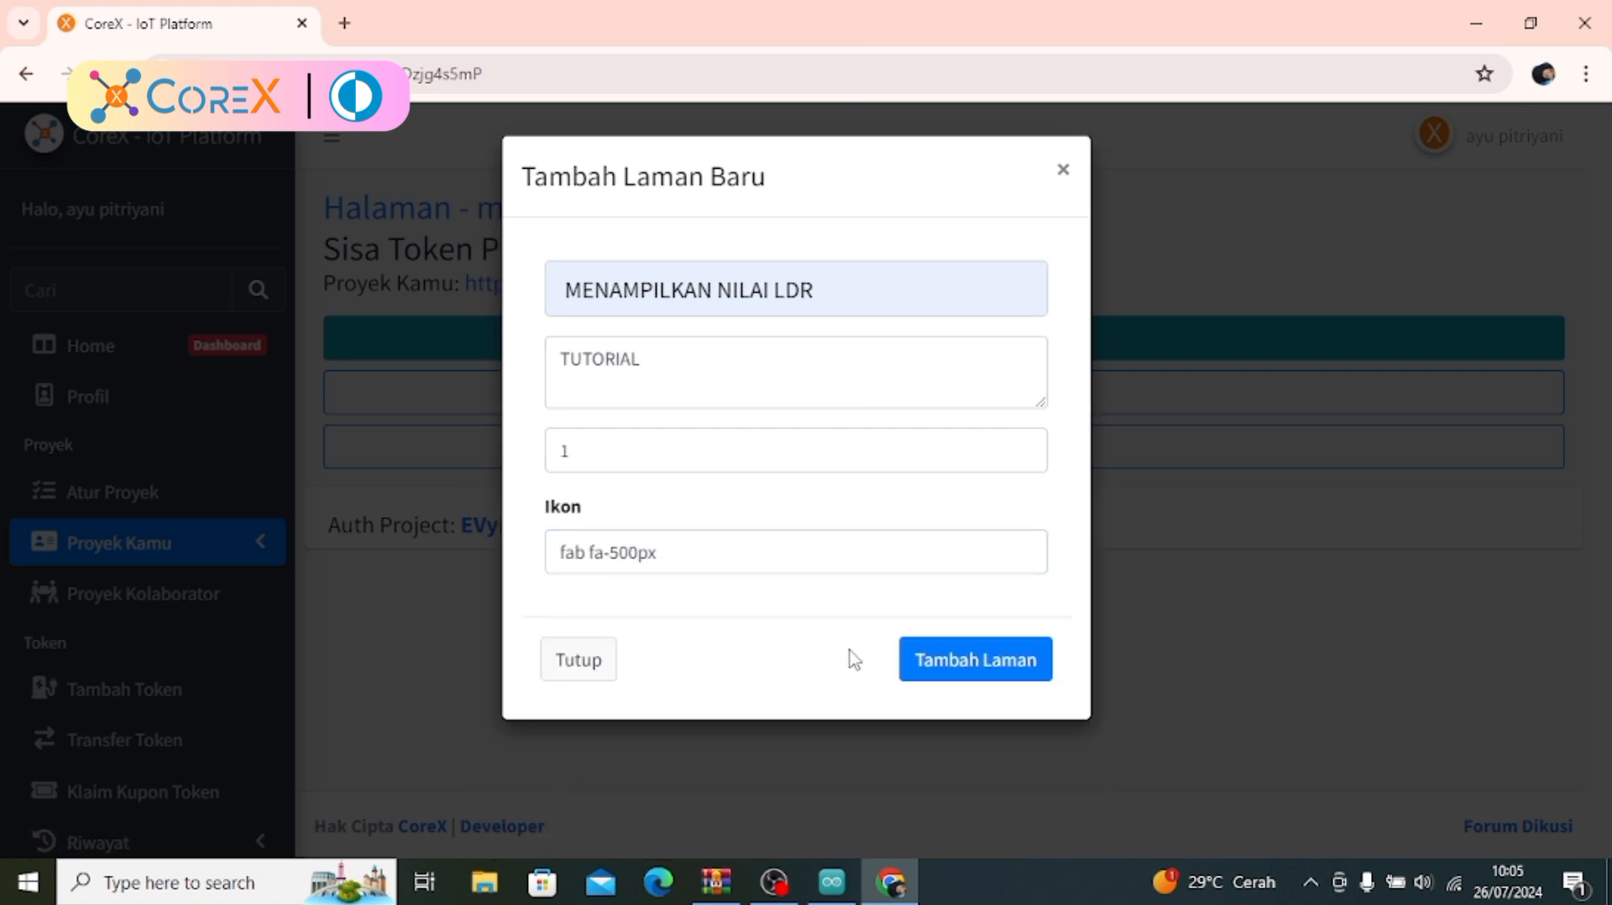
left_click(979, 663)
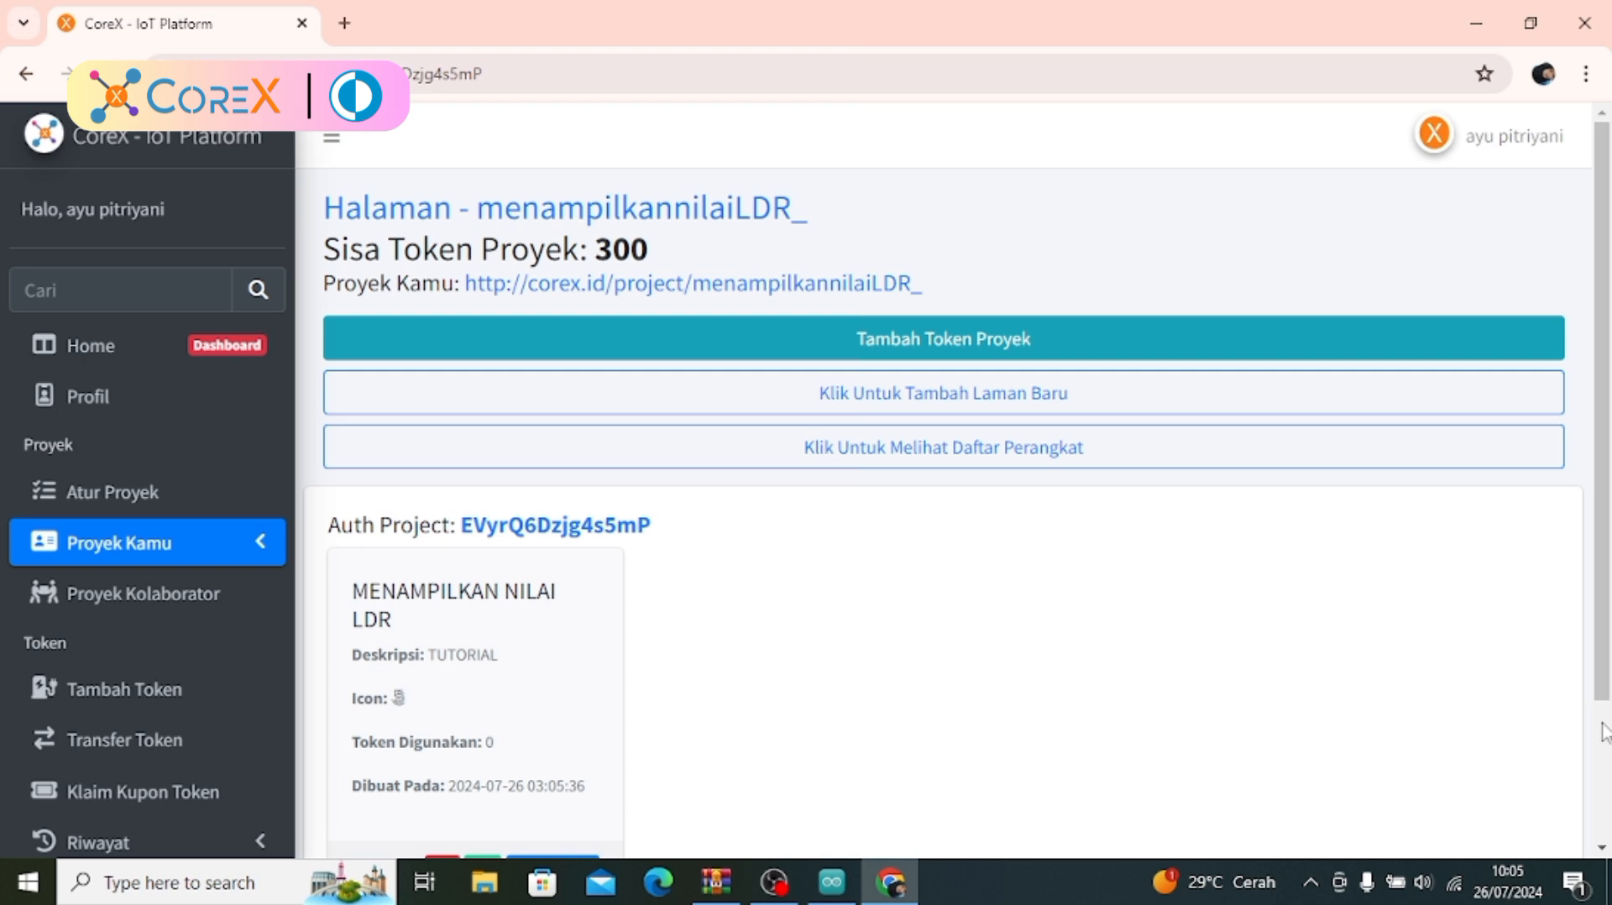
Add a Kotak (300) widget titled NILAI LDR to the MENAMPILKAN NILAI LDR page
scroll(1604, 730, "down", 3)
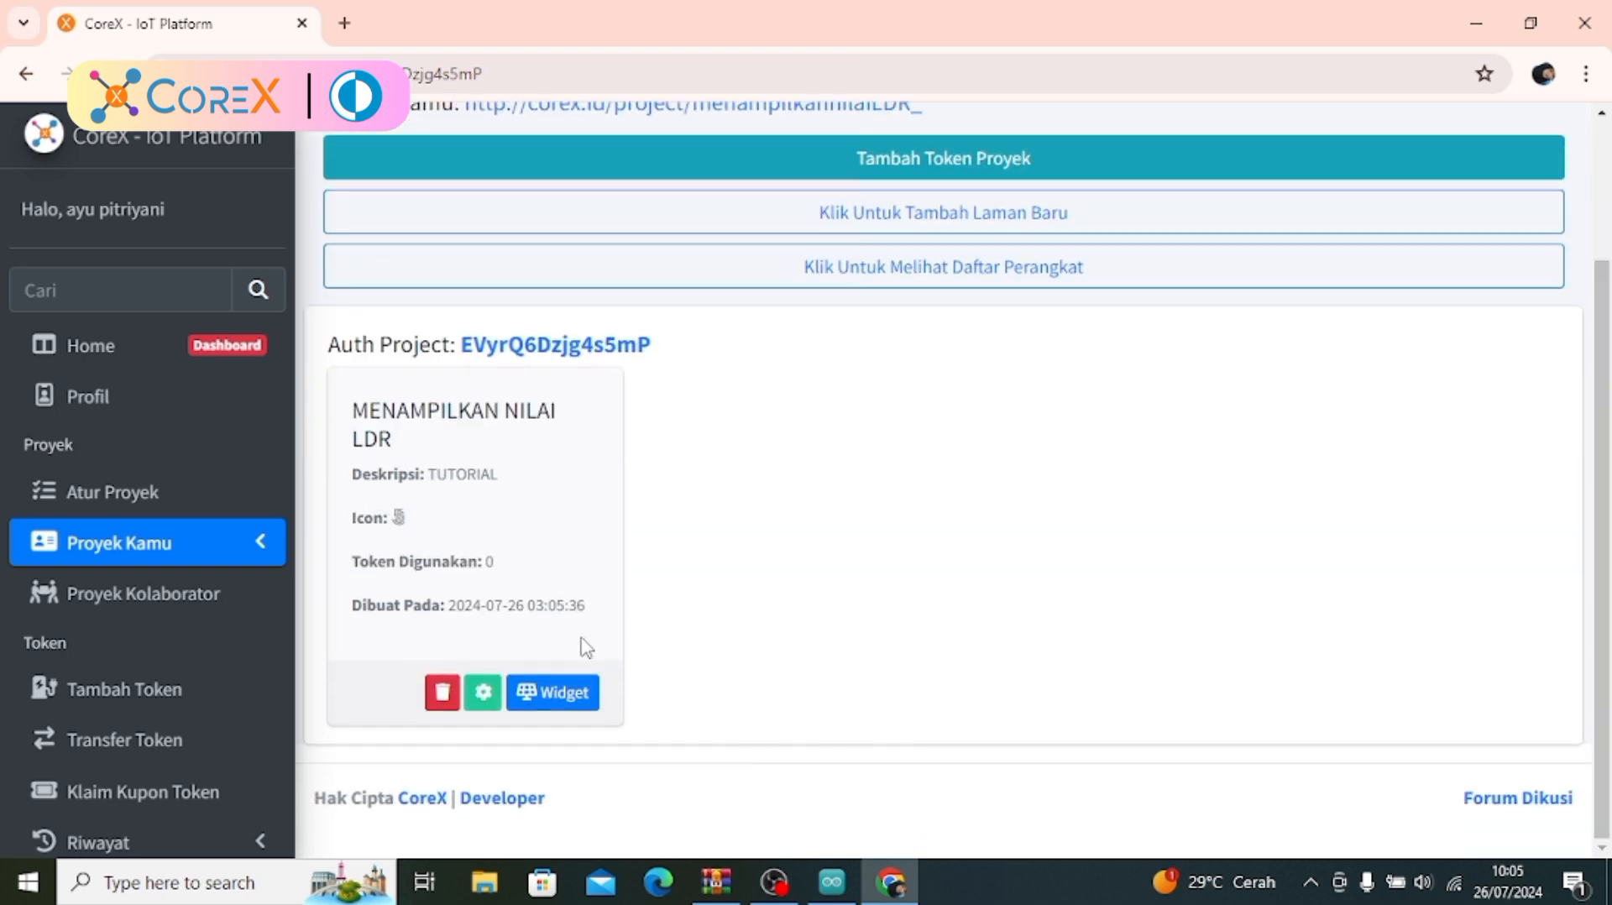
left_click(564, 700)
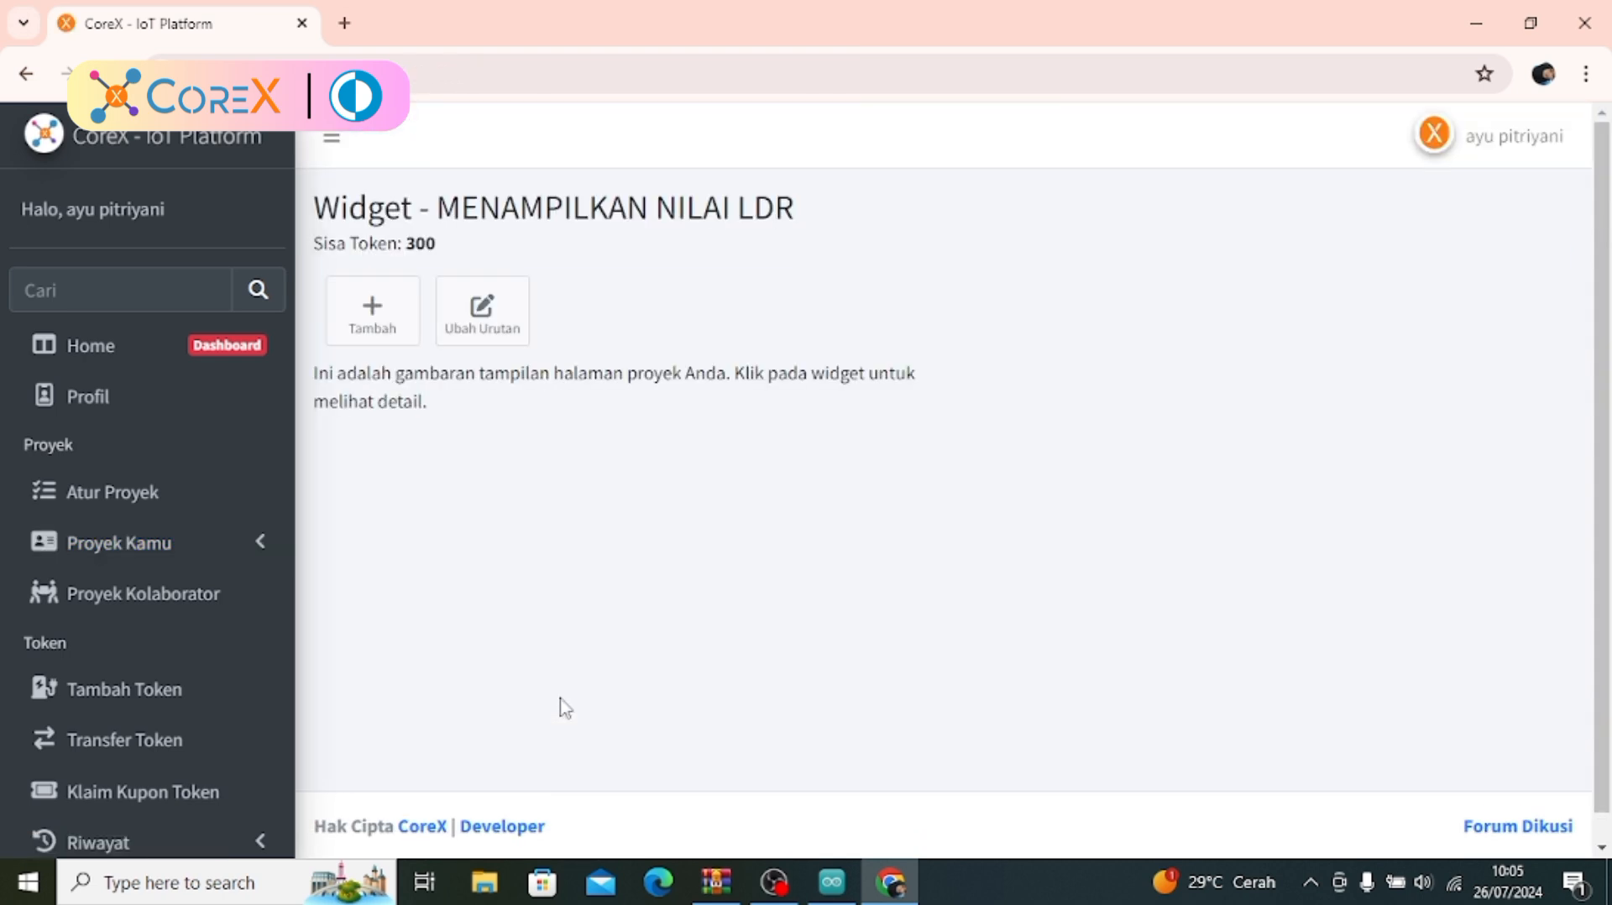
left_click(371, 338)
left_click(604, 351)
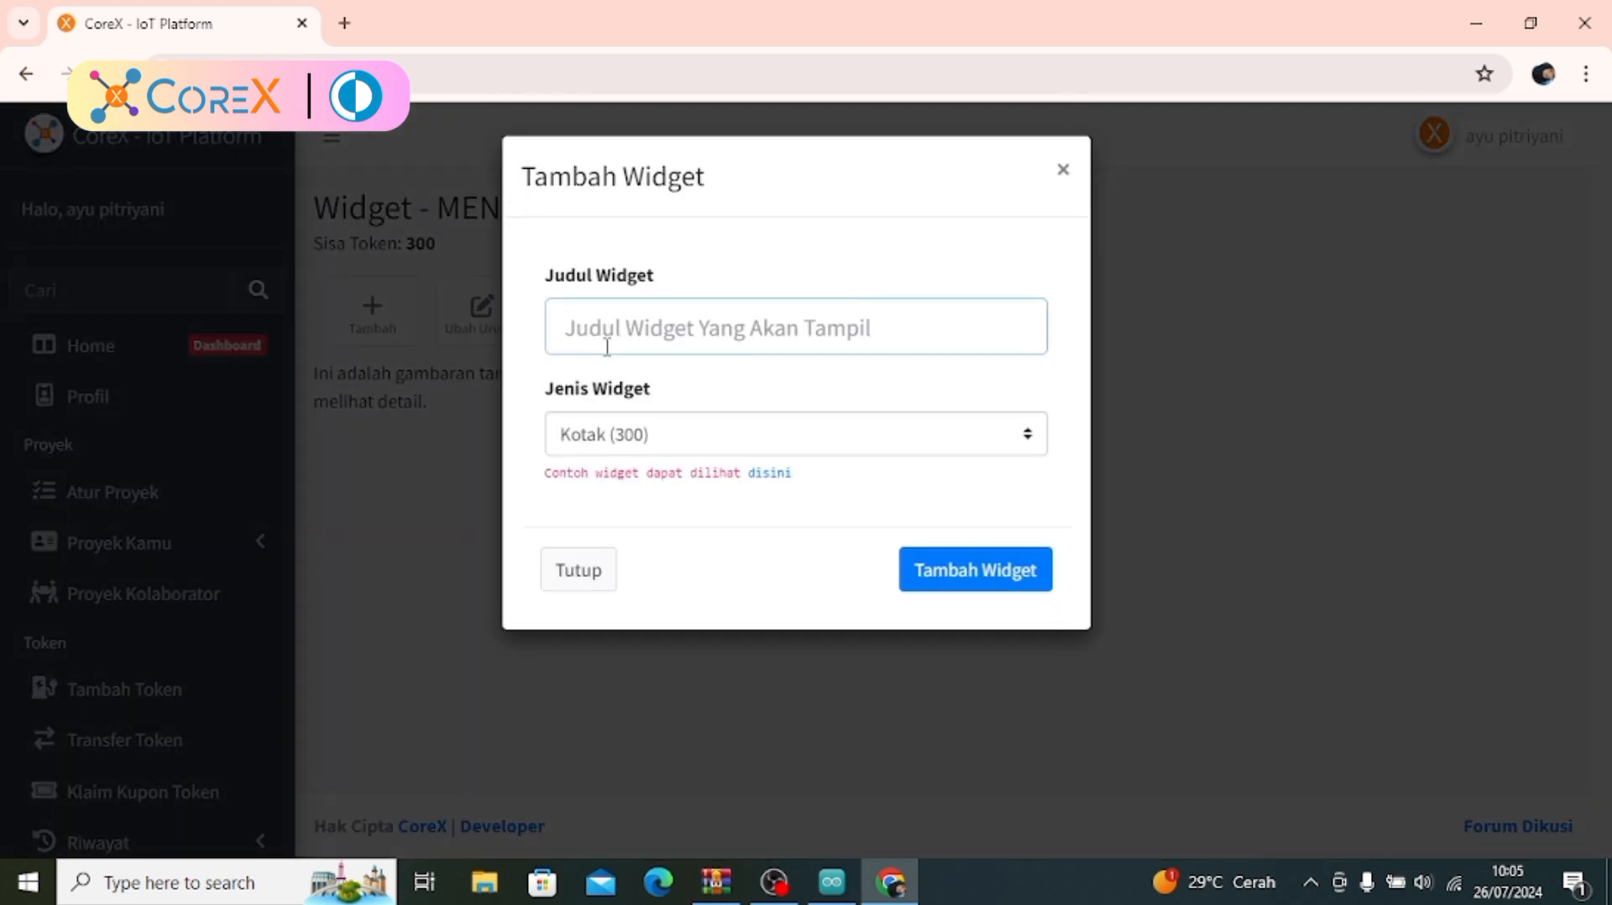
type("NILAI")
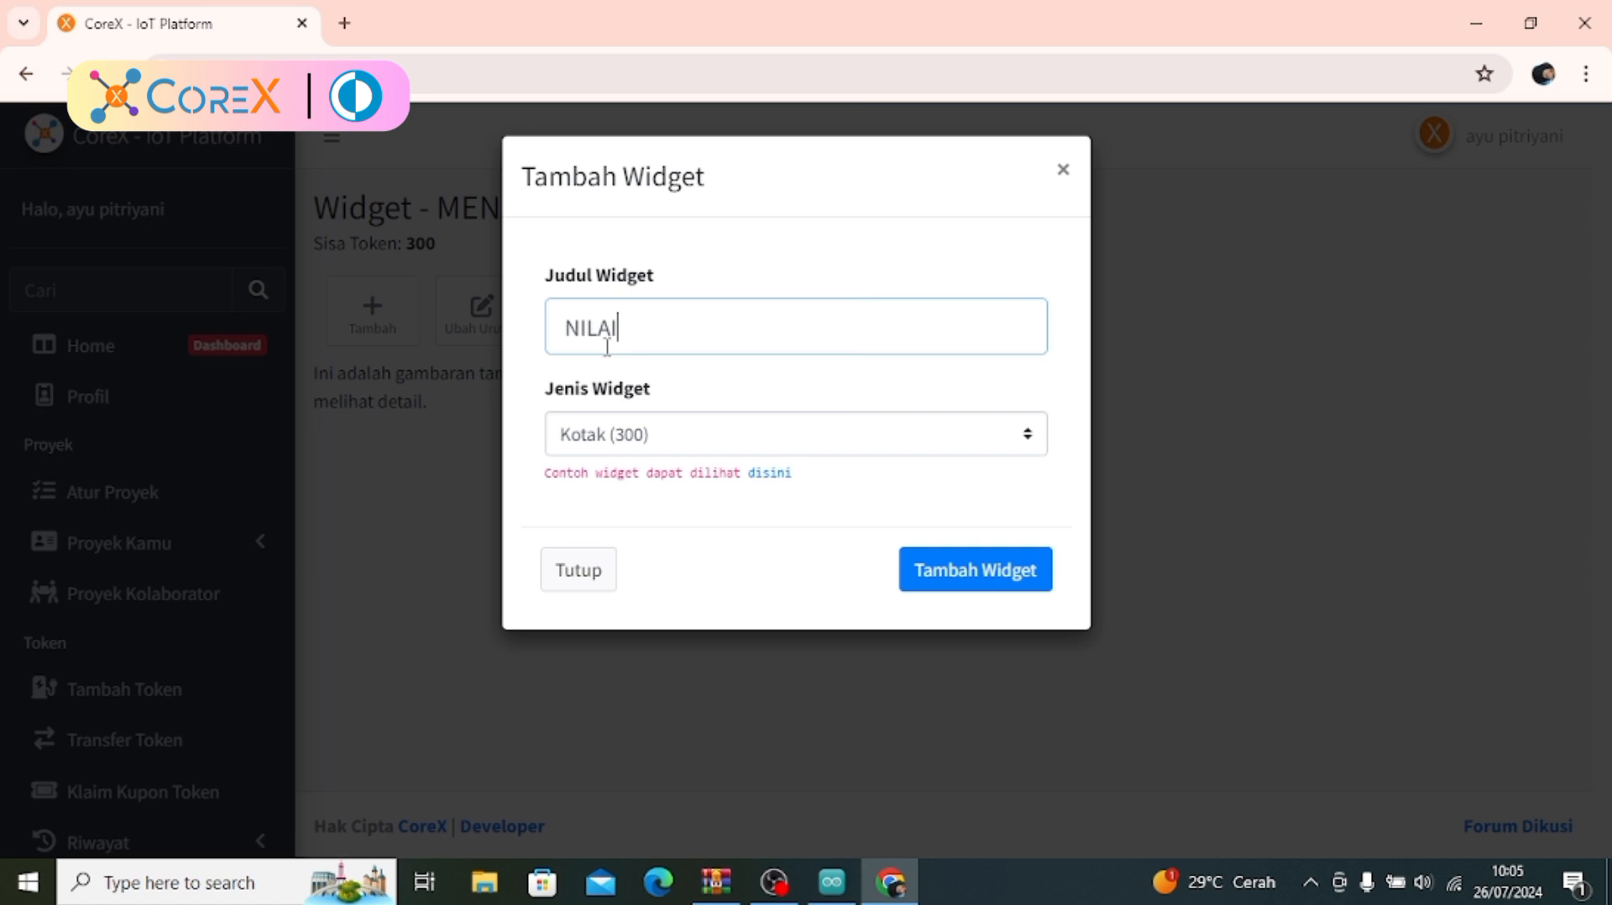
type(" LDR")
left_click(930, 576)
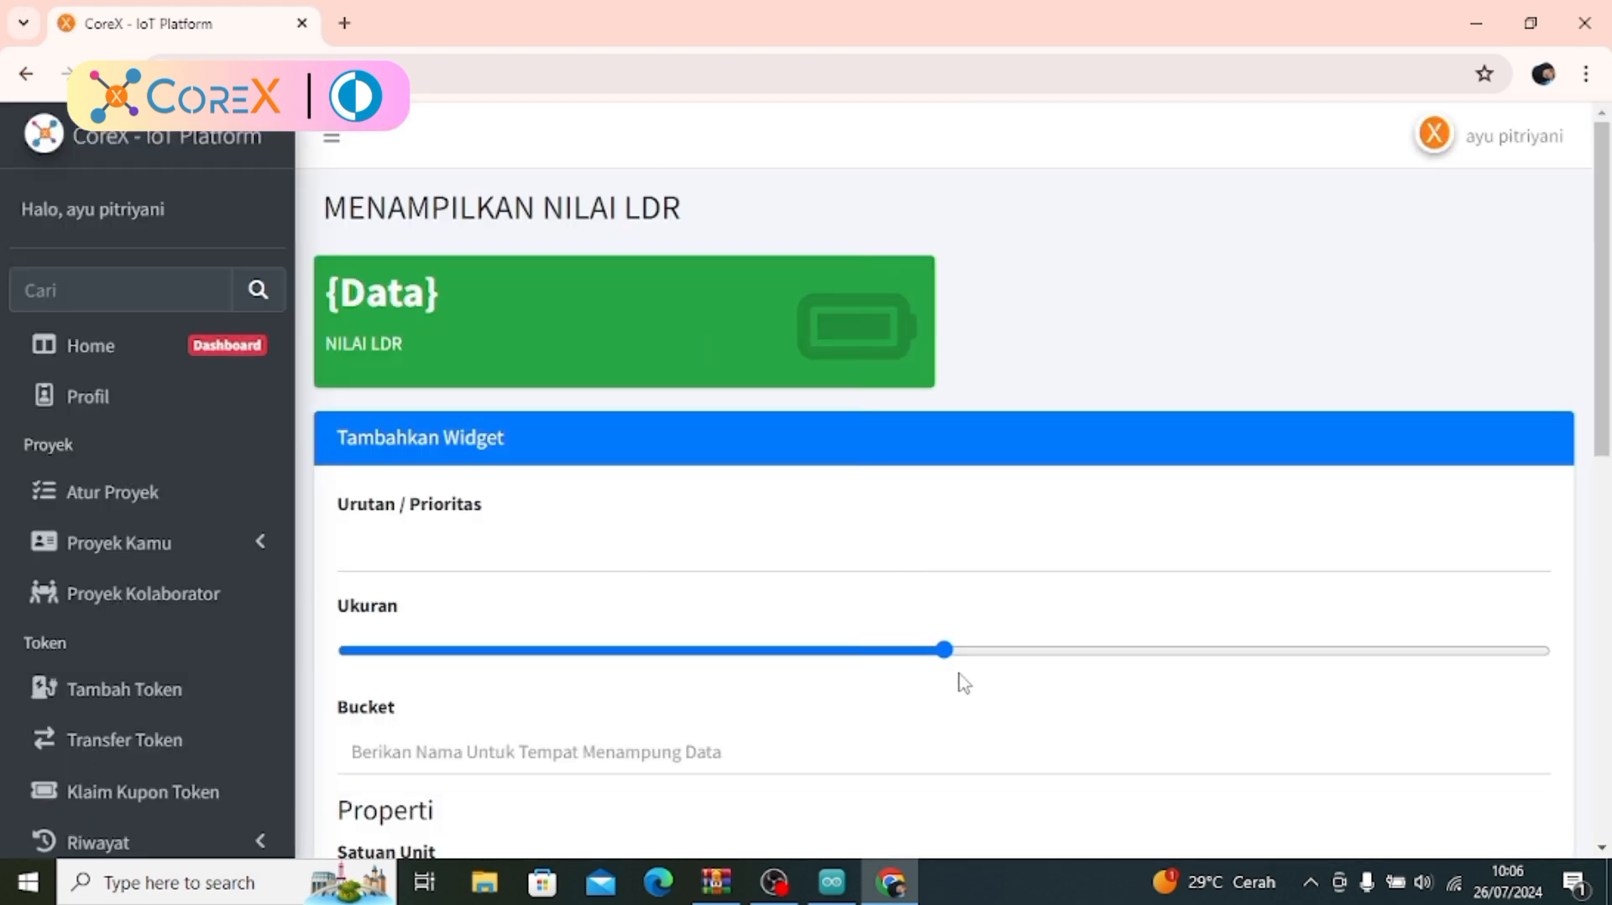
Set the NILAI LDR widget's priority to 20, its size to about a quarter of the page width, and its bucket to Sharingan
left_click(438, 540)
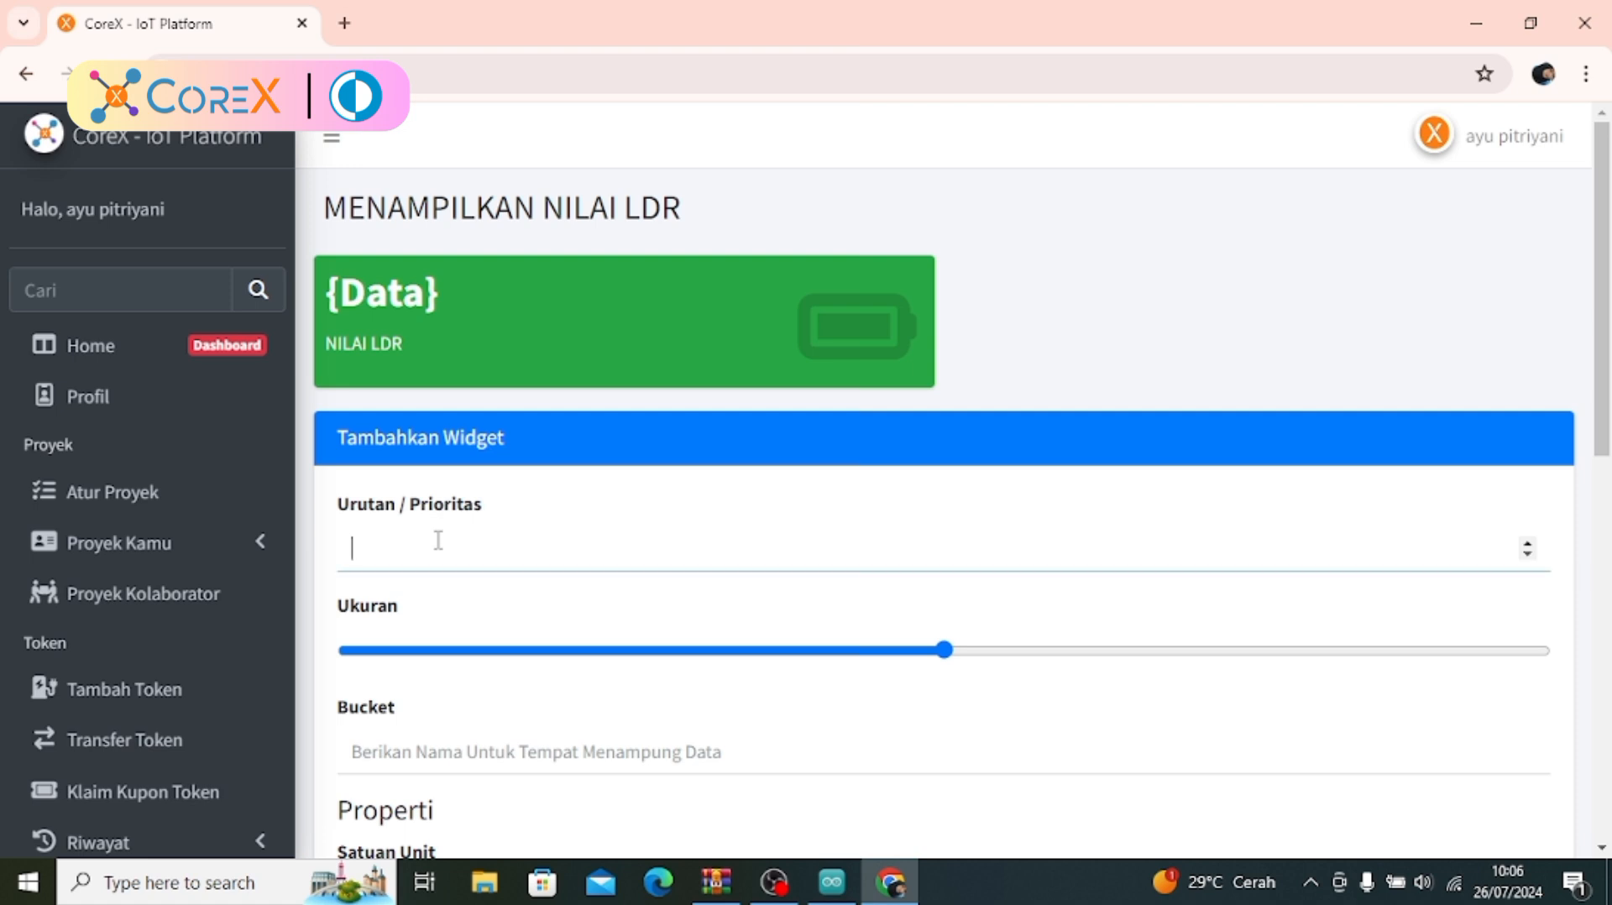
left_click(476, 651)
left_click(508, 752)
type("s")
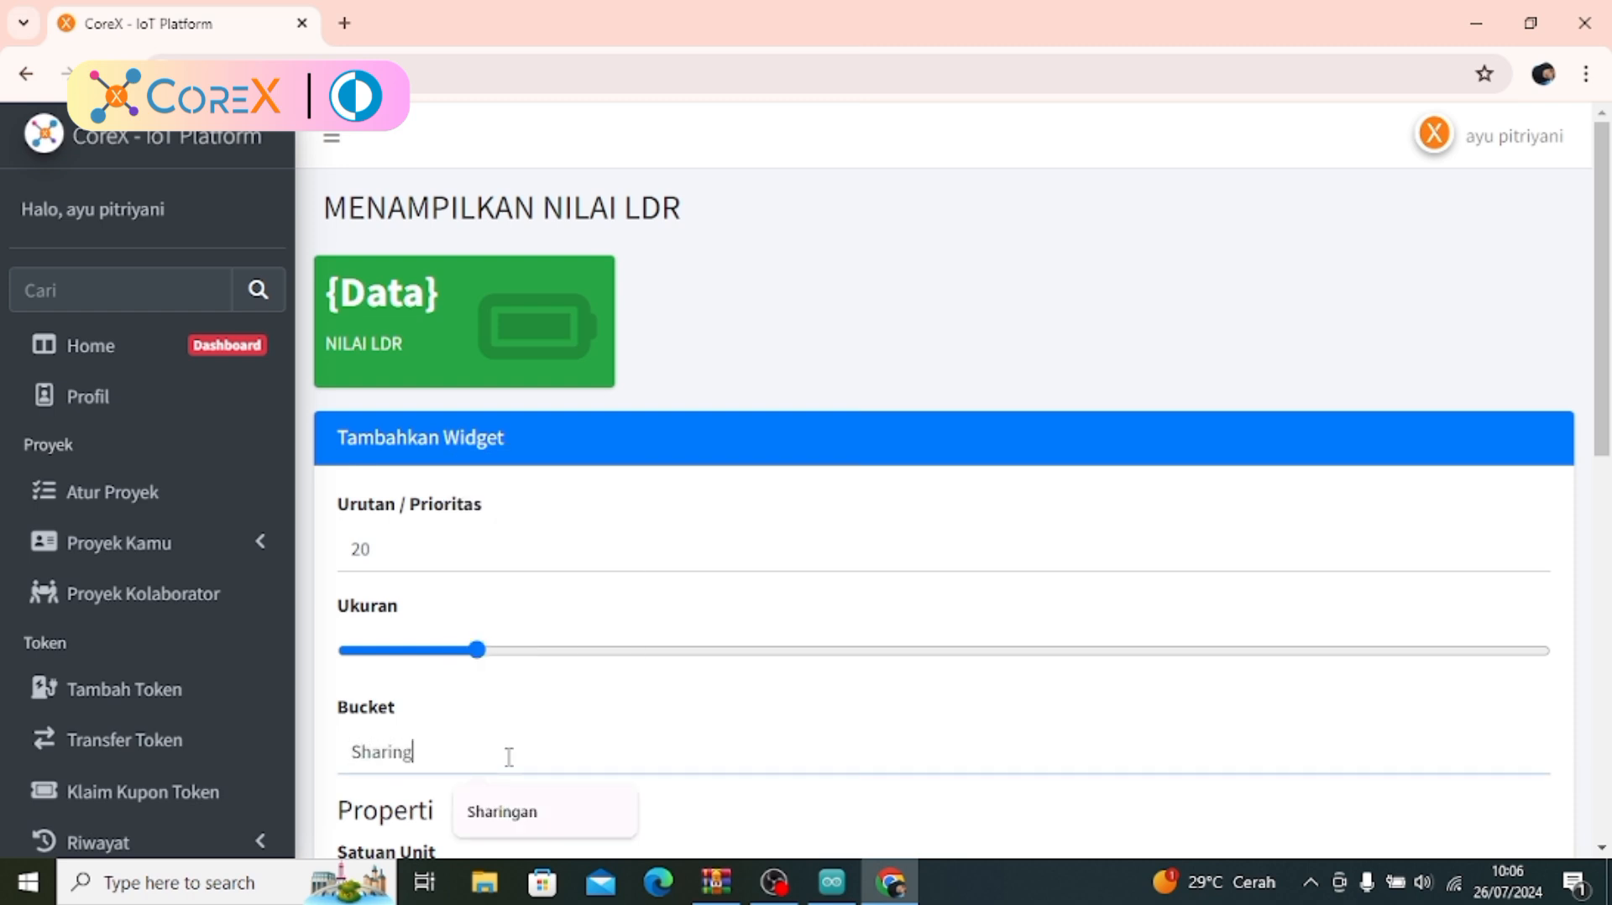
type("haringan")
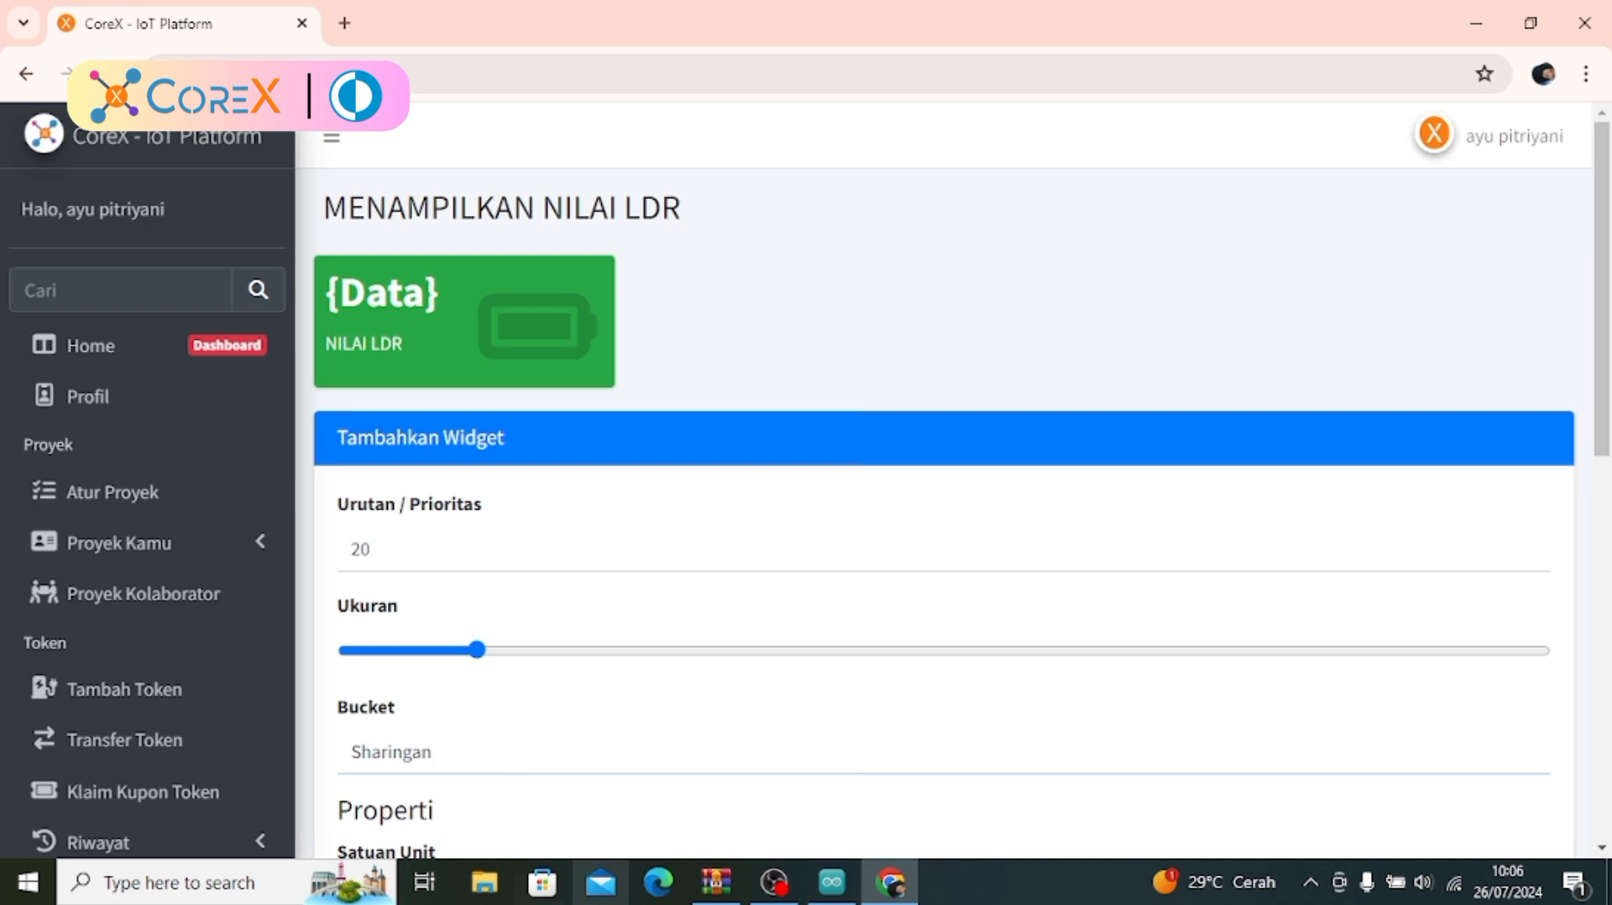
Set the widget's unit to LDR and its colour to Pink
left_click(1381, 833)
left_click(1605, 760)
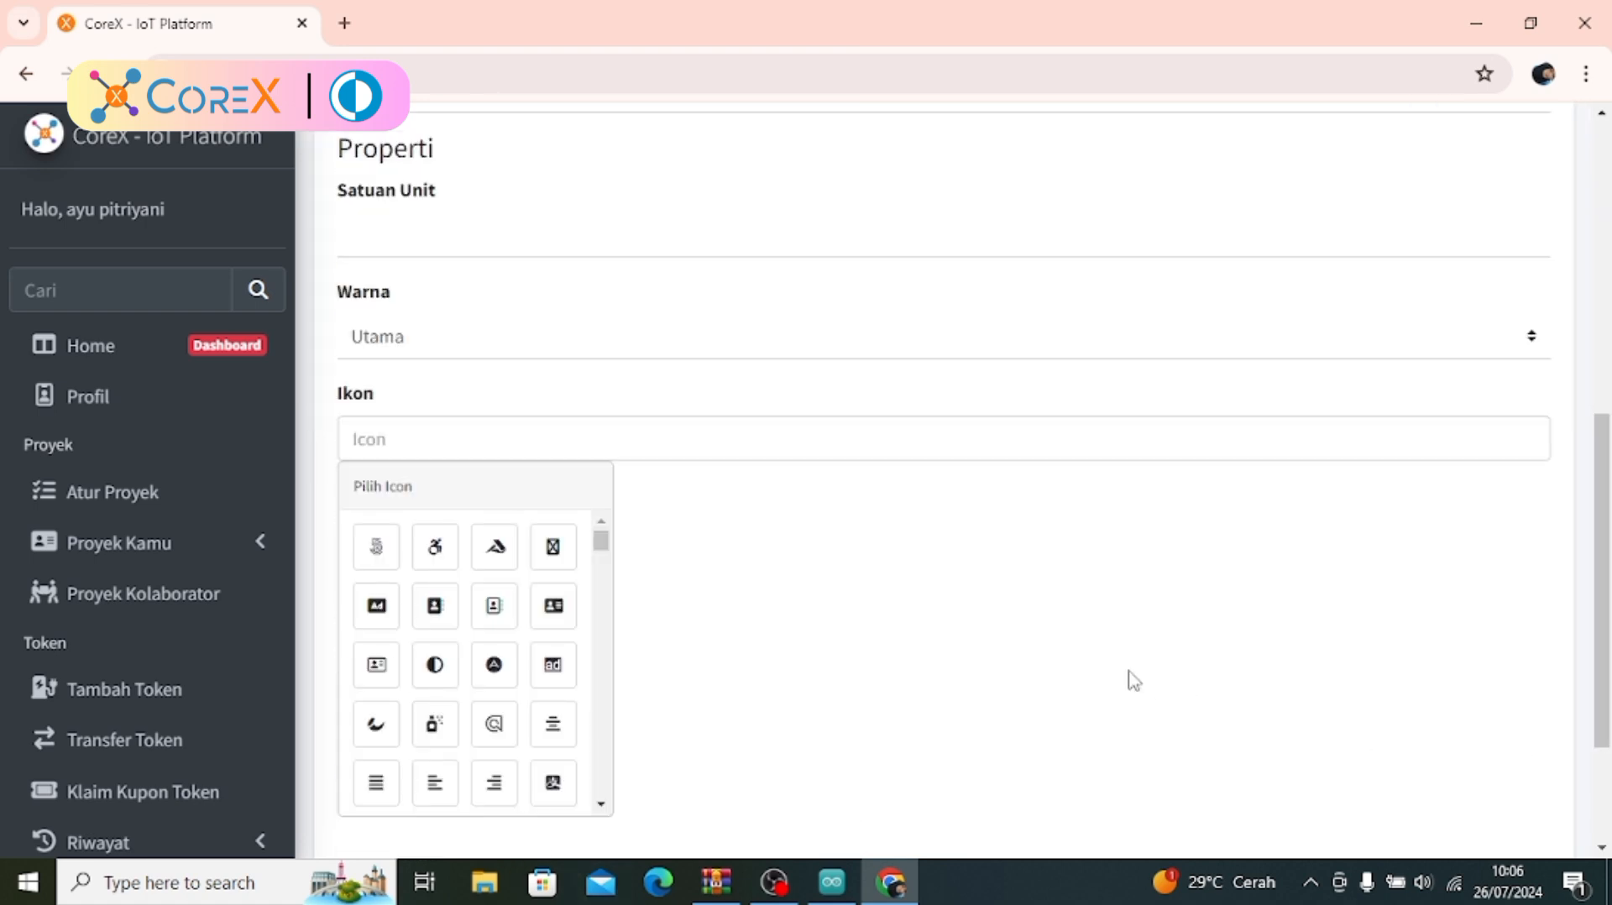
left_click(742, 239)
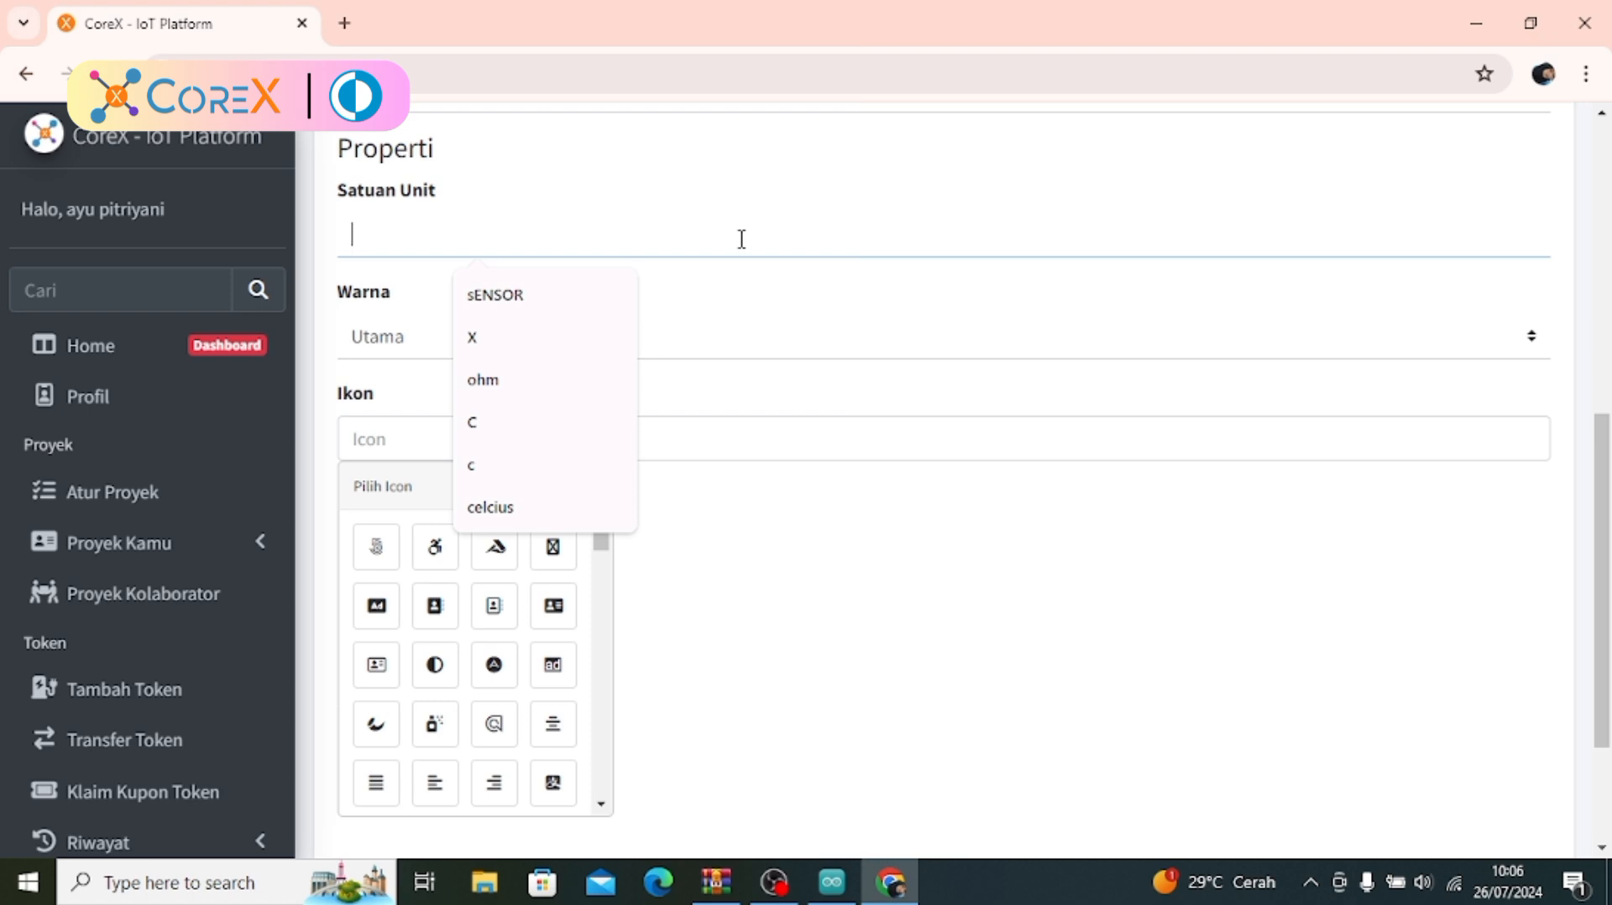
type("l")
key("BackSpace")
type("L")
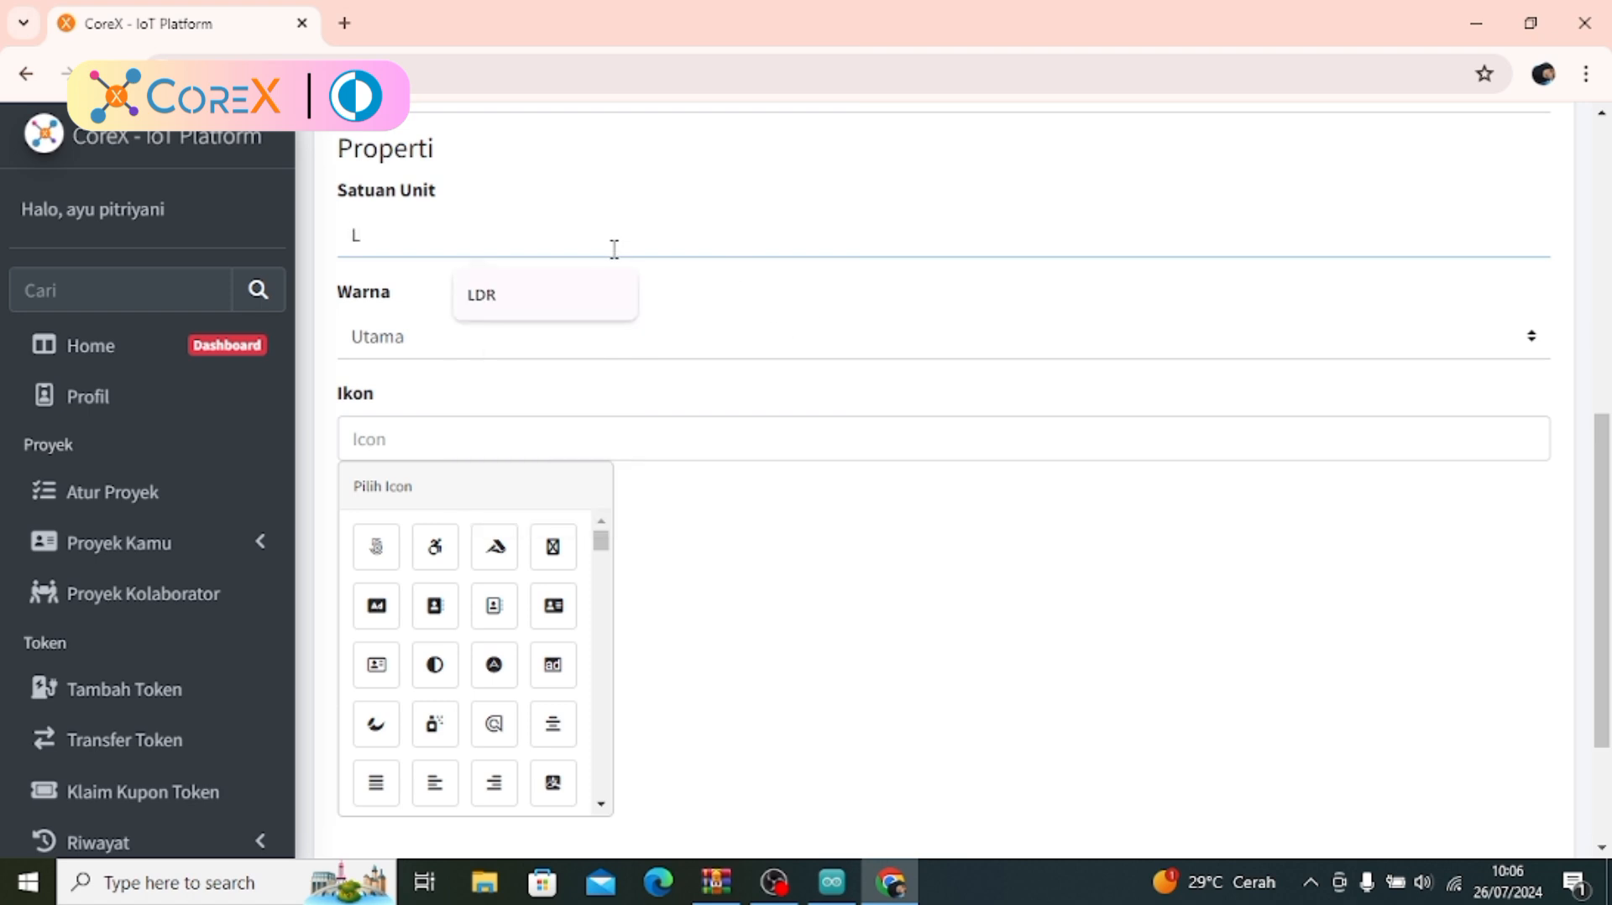
left_click(617, 290)
left_click(597, 340)
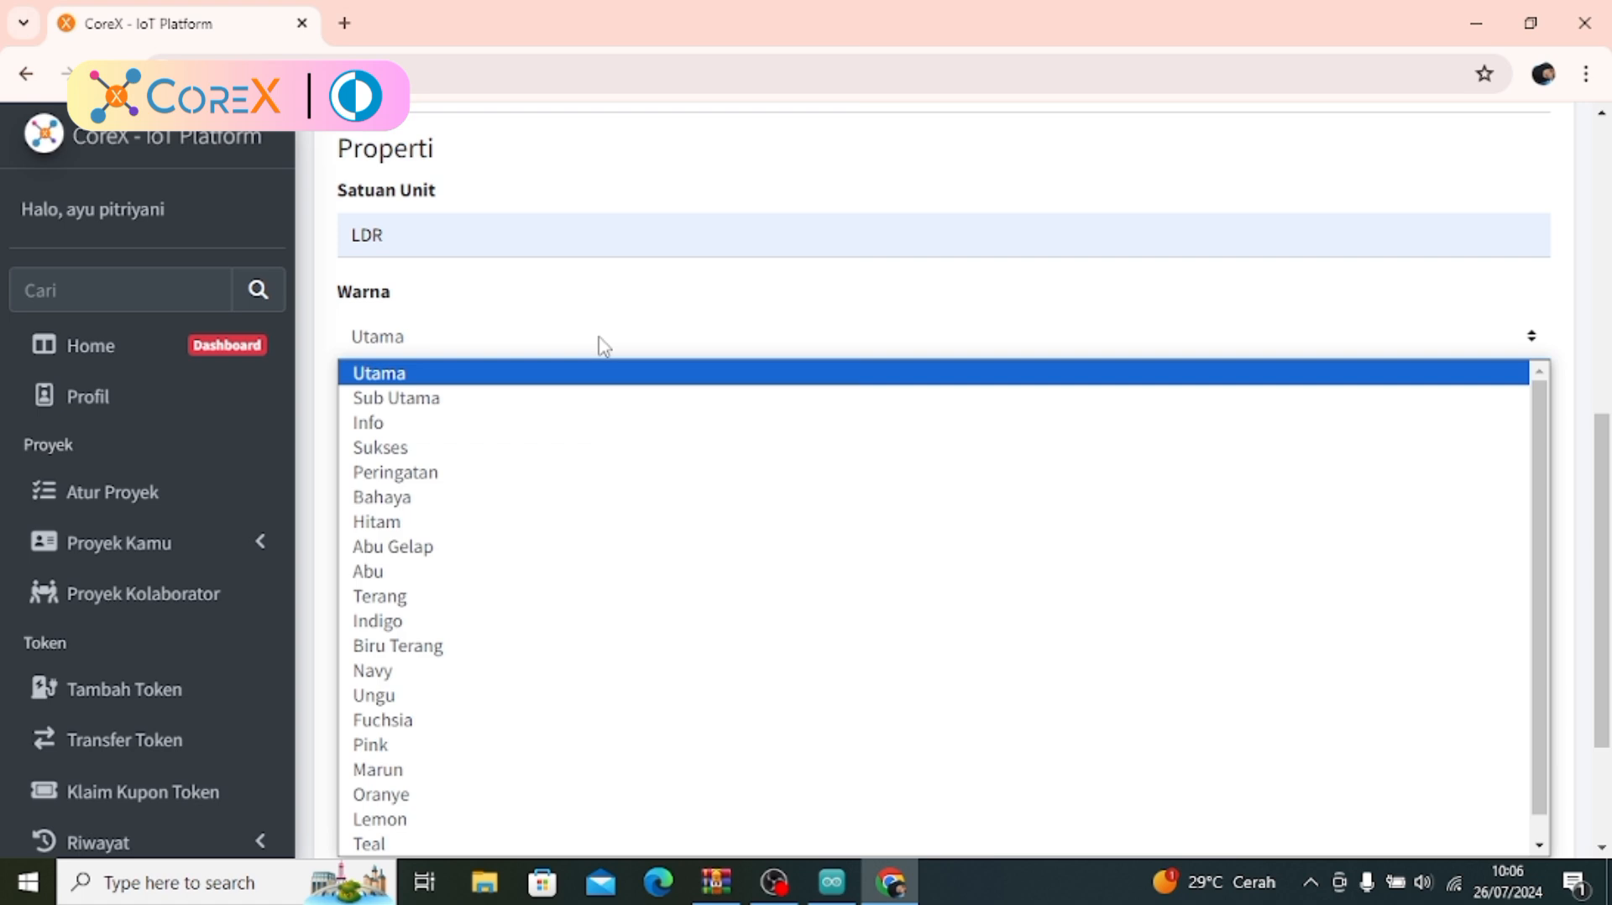
left_click(487, 745)
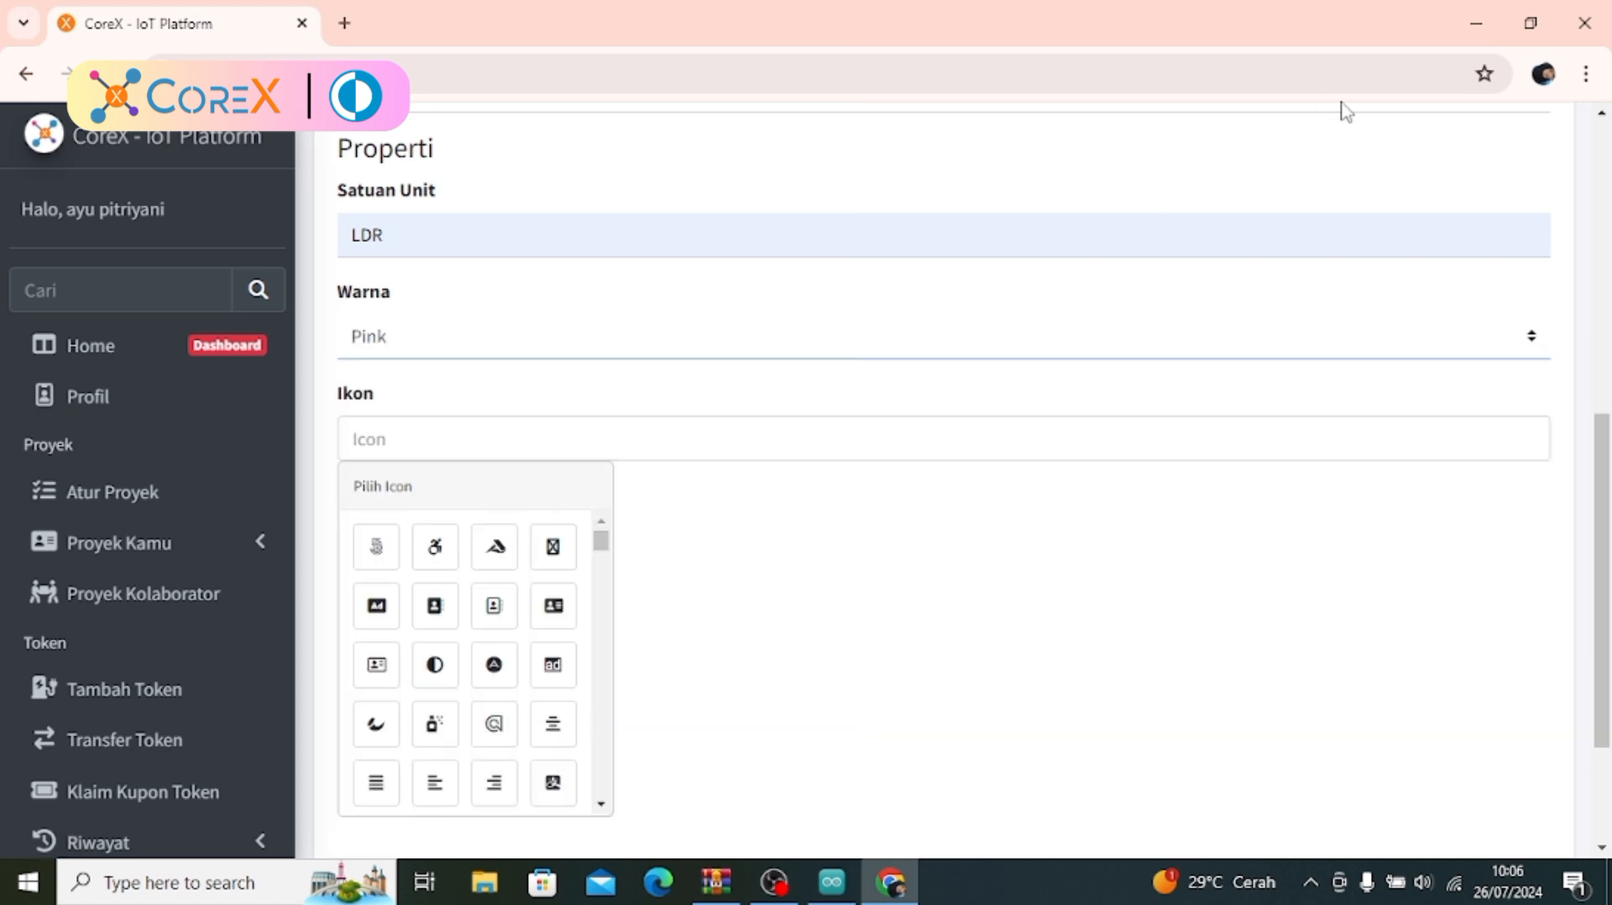
Choose the fab fa-500px icon for the widget and create the widget
left_click(1606, 206)
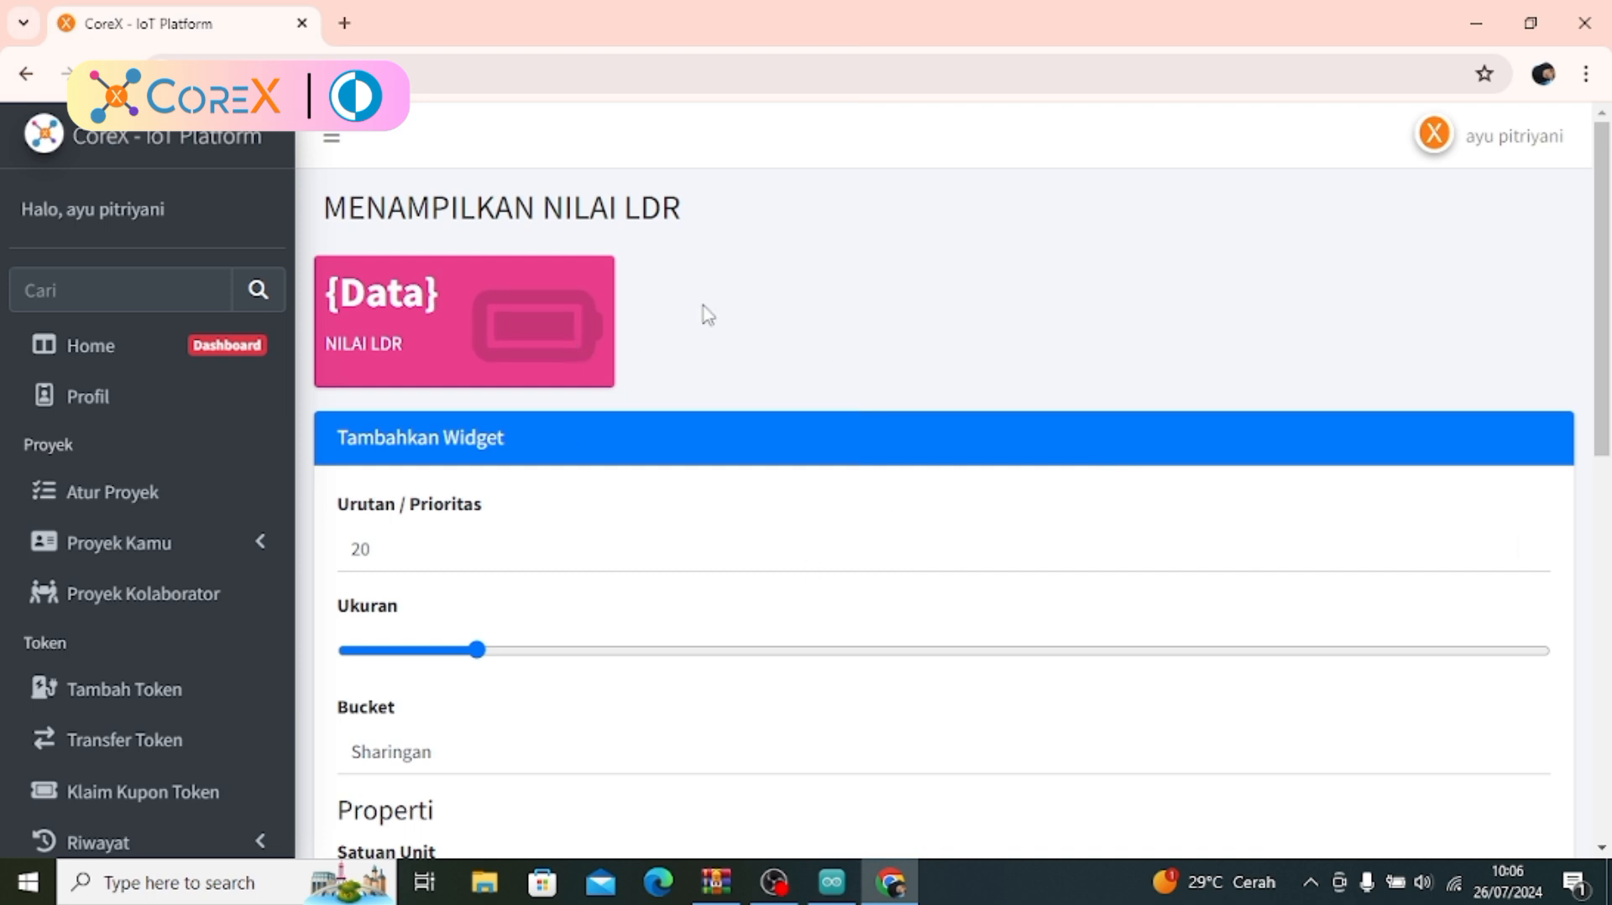
left_click(1606, 671)
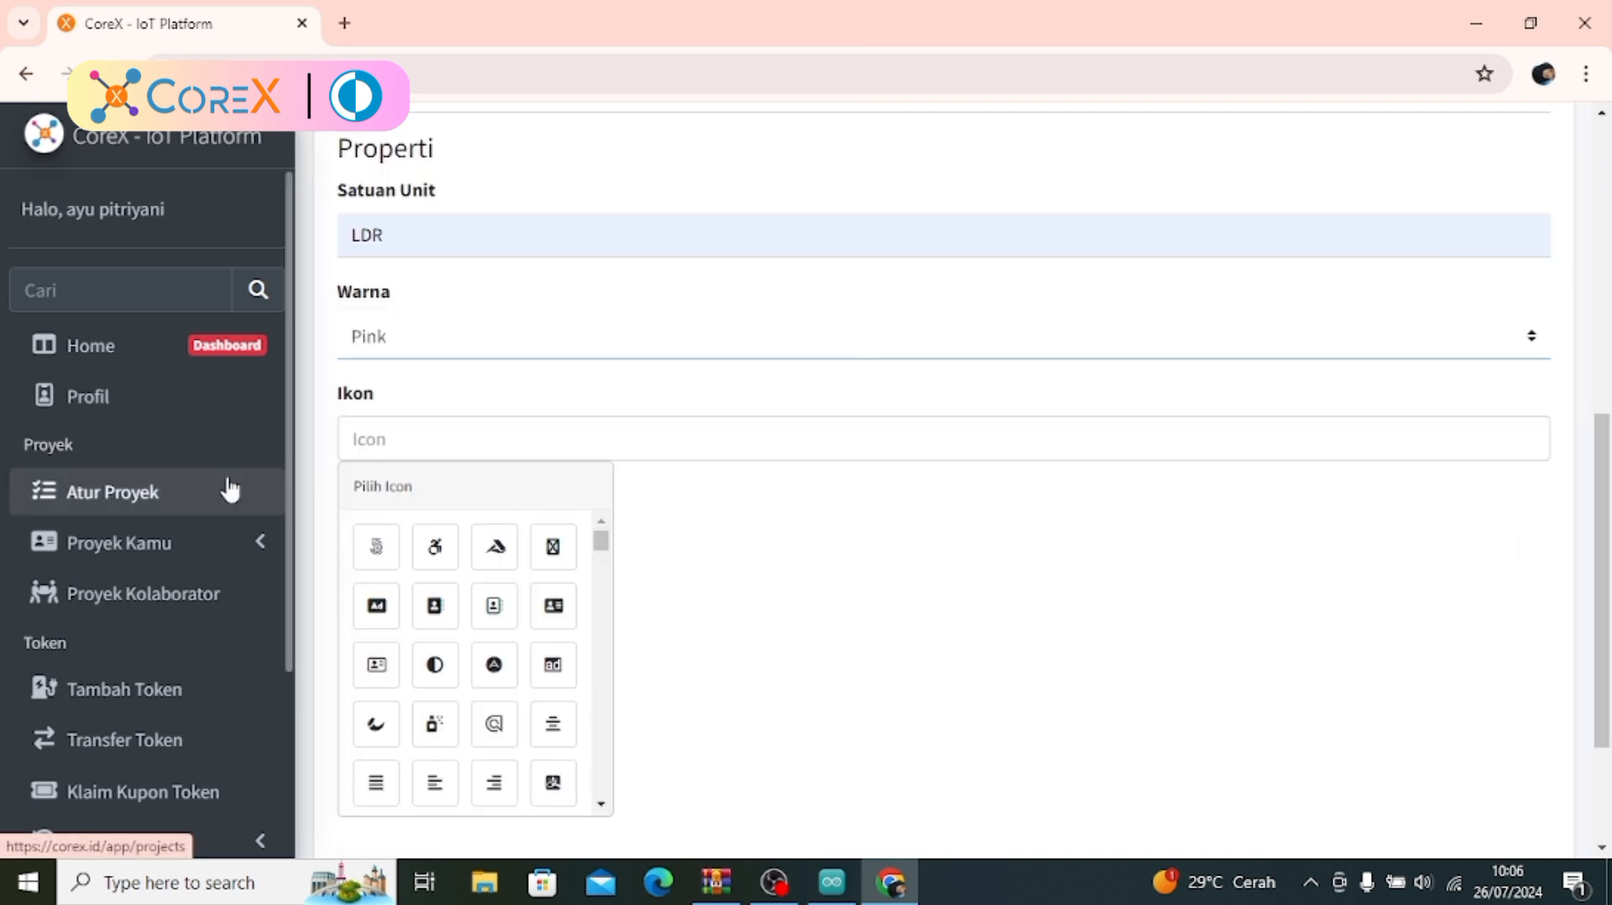
left_click(372, 558)
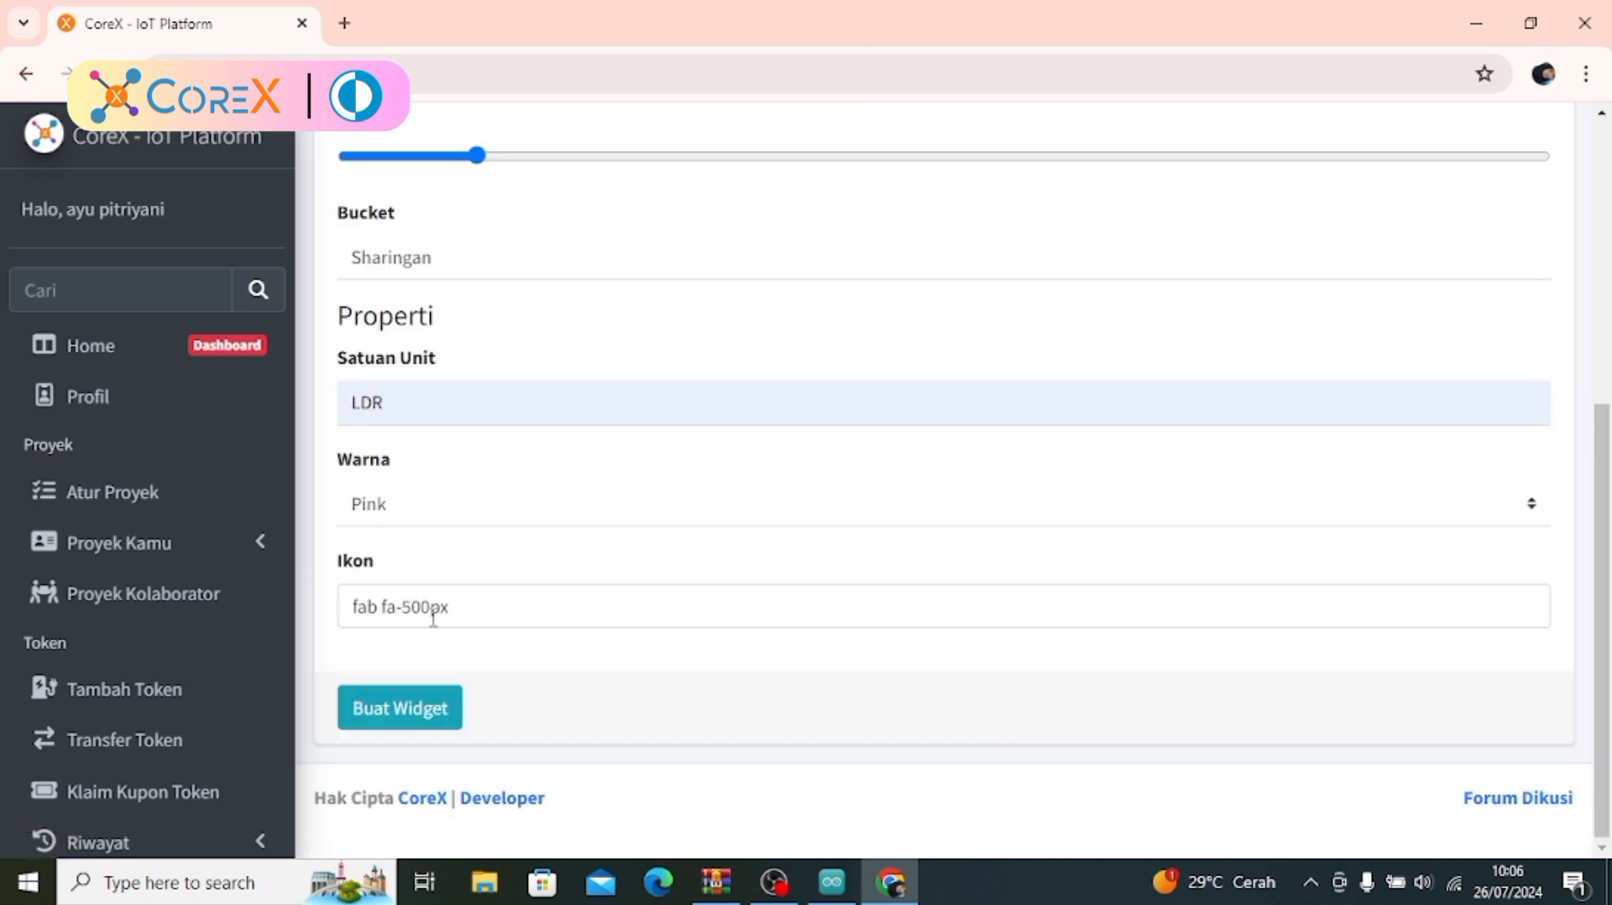
left_click(400, 710)
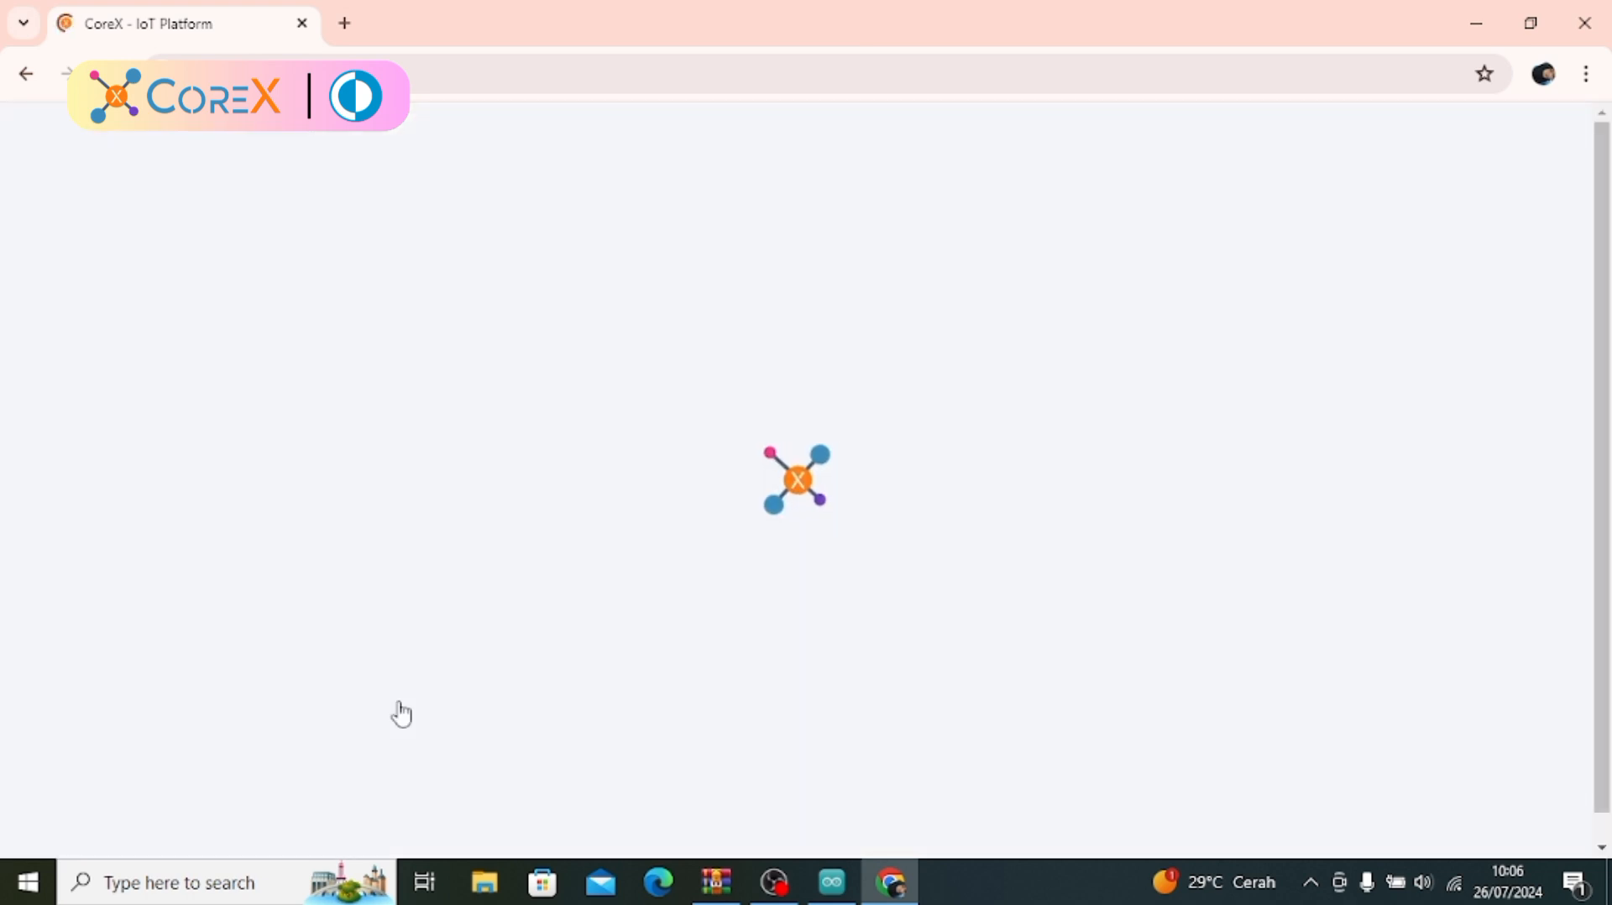